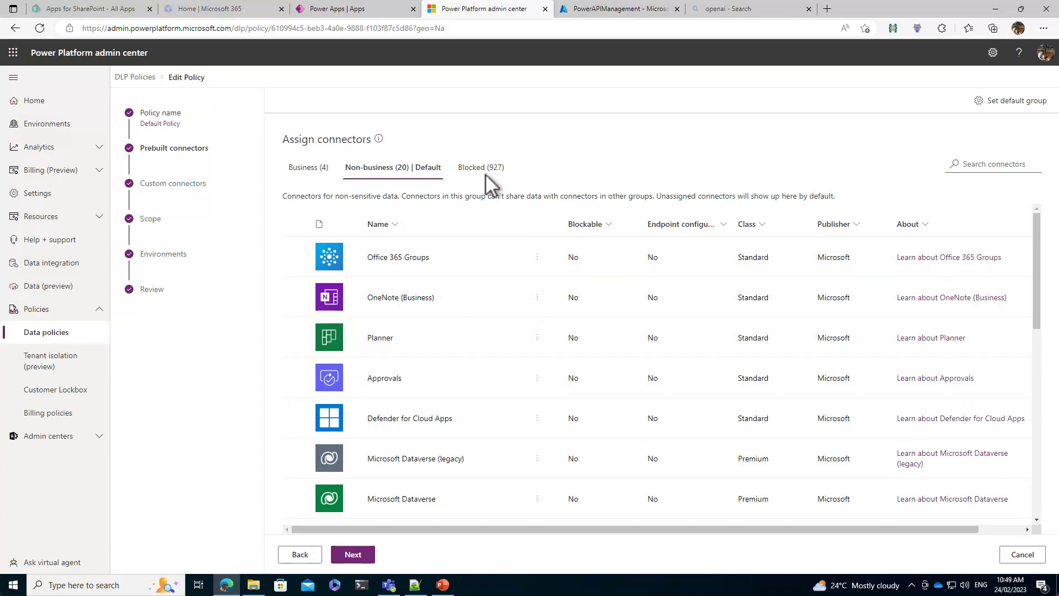
- Review the Default Policy's blocked connectors, custom connector patterns, scope, and the environments available and excluded from the policy
click(482, 172)
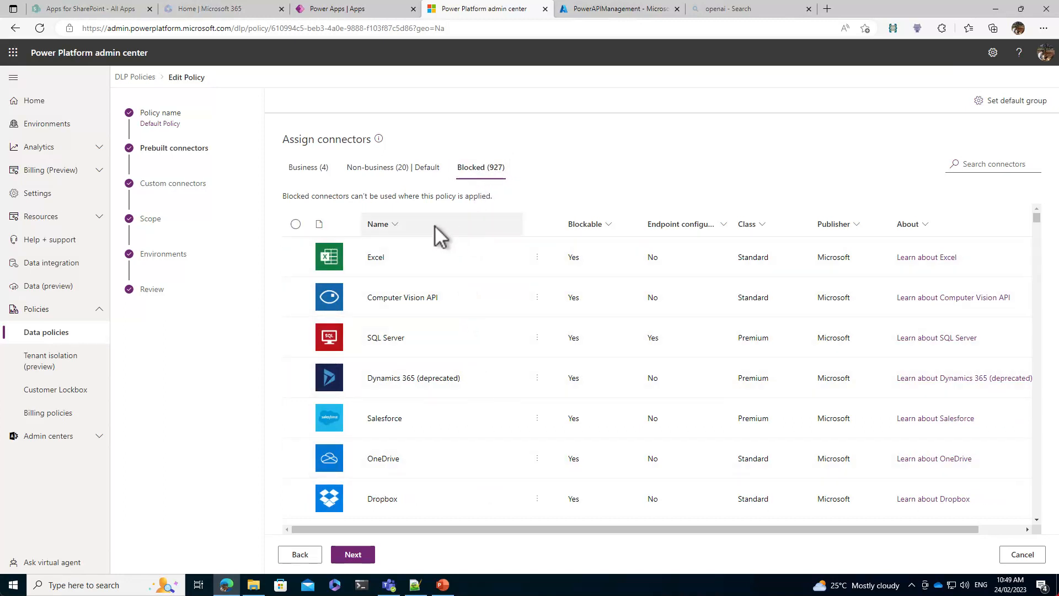
click(159, 184)
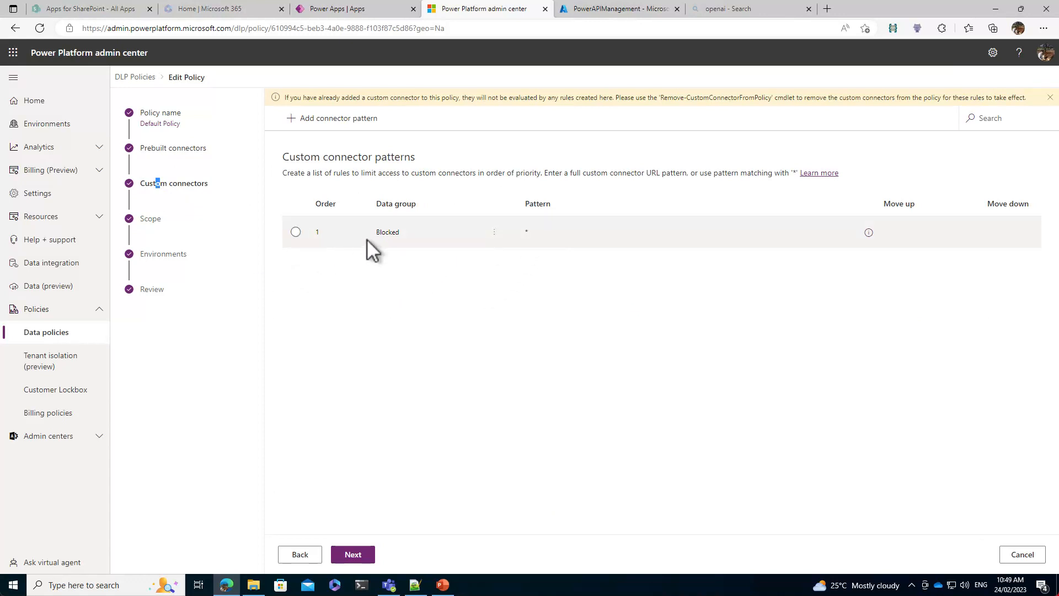
click(155, 220)
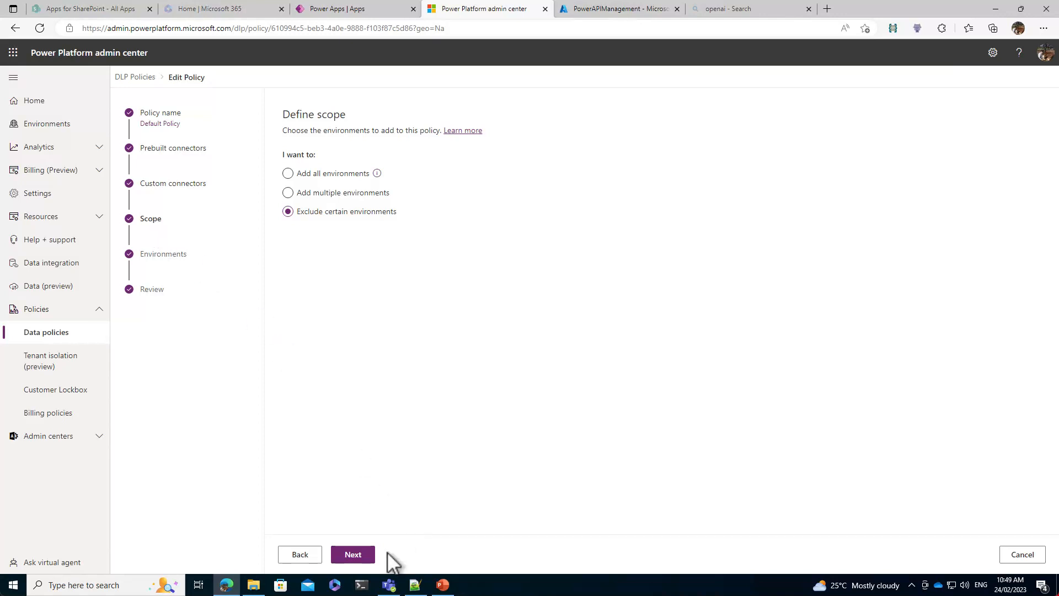
click(353, 555)
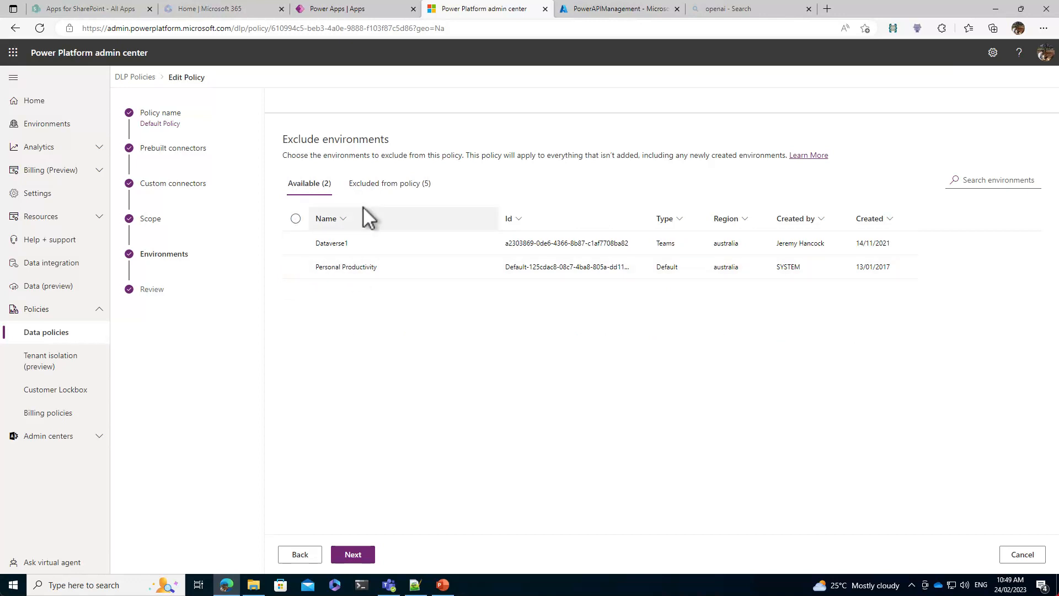
click(375, 185)
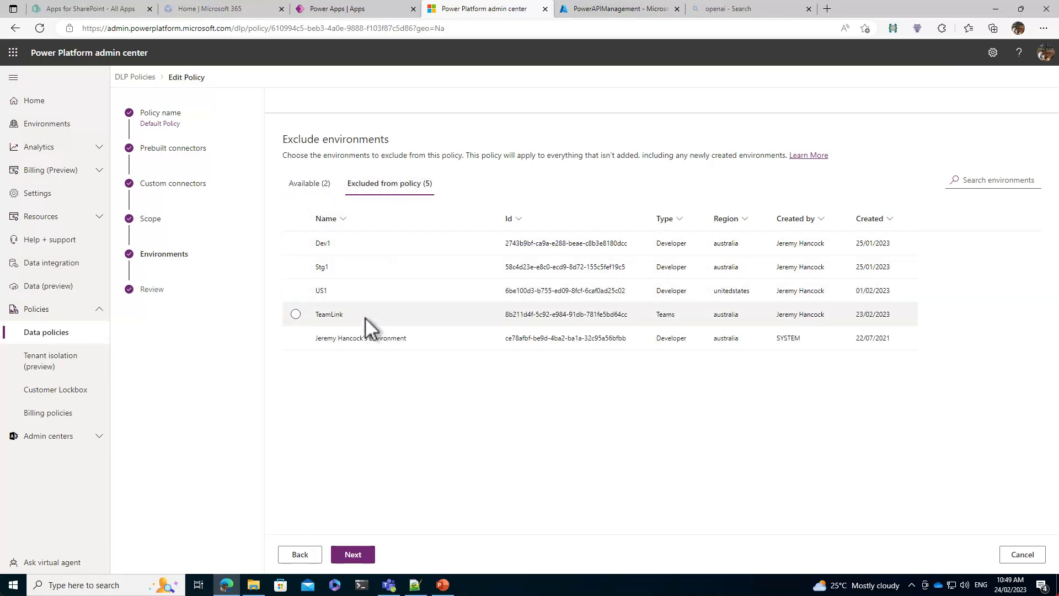
click(314, 187)
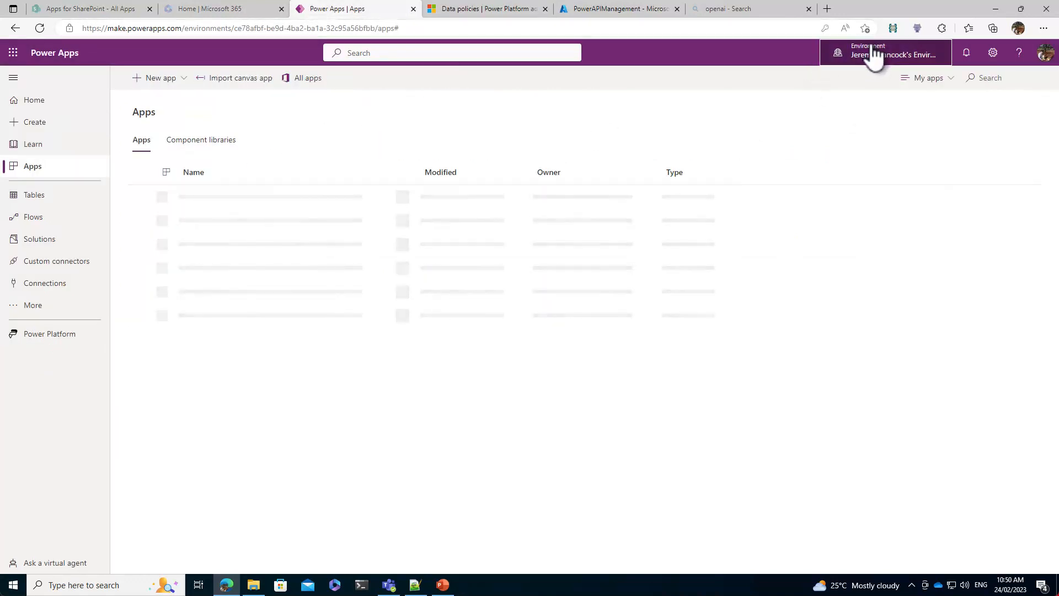
- Switch Power Apps to the Personal Productivity environment and try to run the Image Generator app from there
click(876, 52)
click(912, 193)
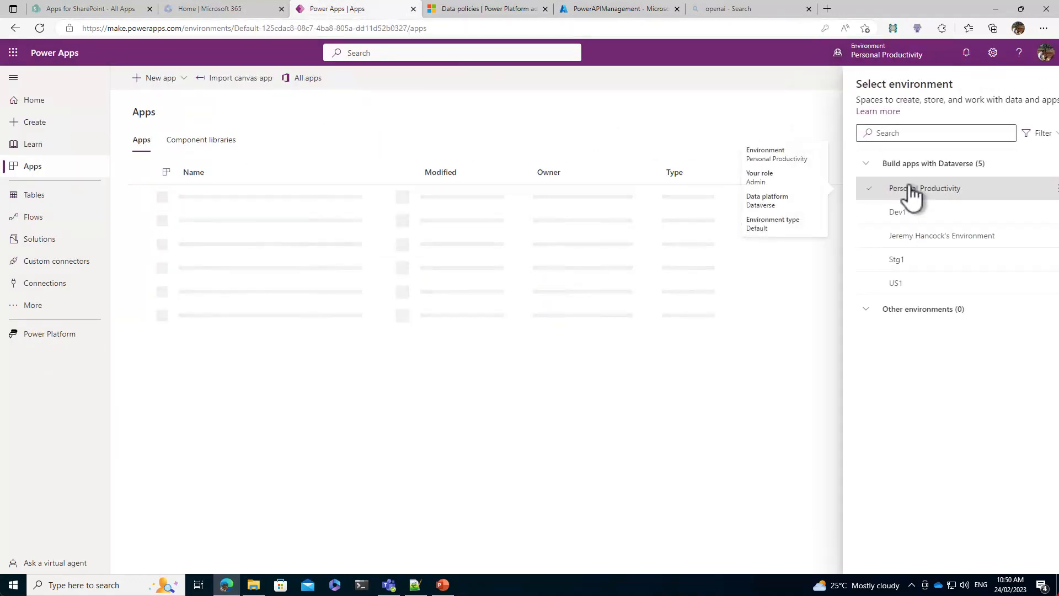
click(211, 220)
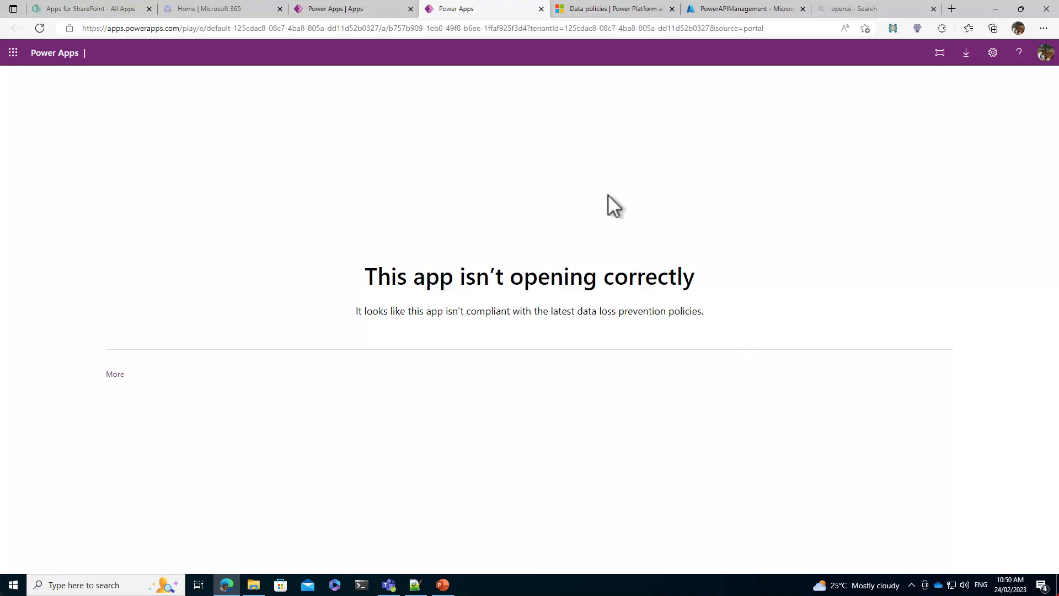
key(ctrl+w)
- Switch the Power Apps environment to Dev1
click(865, 56)
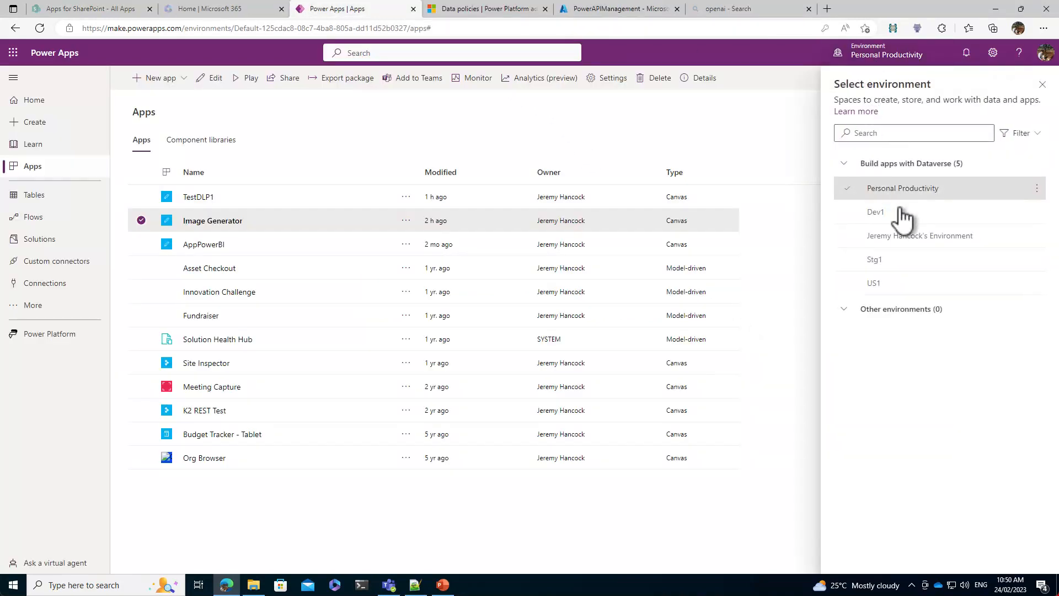
drag(877, 210, 881, 209)
click(877, 210)
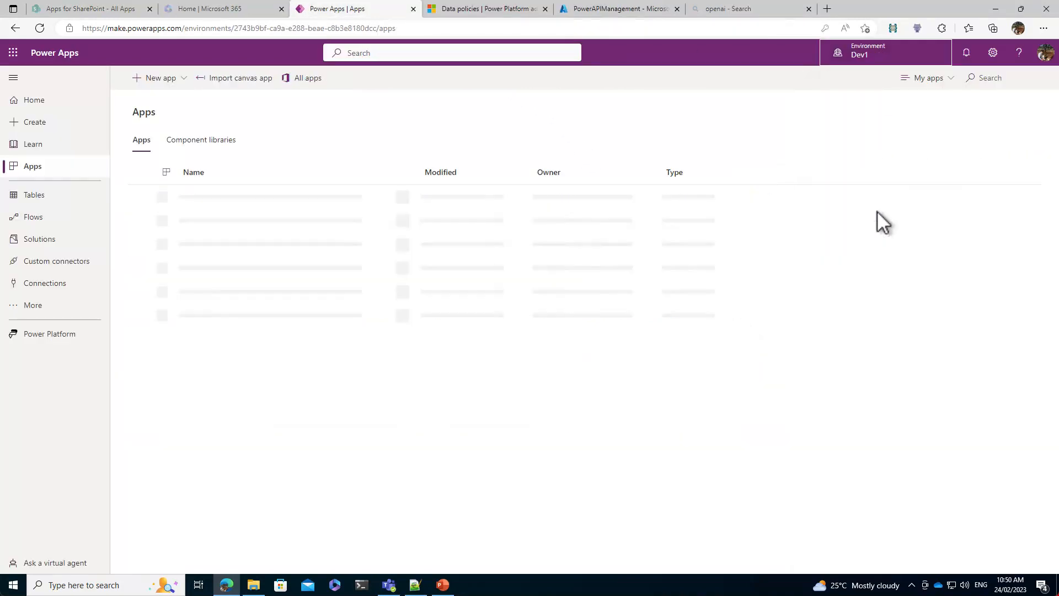
- In the Power Platform admin center, open the Governed Environments policy for editing and review its business connectors and custom connector patterns
click(486, 10)
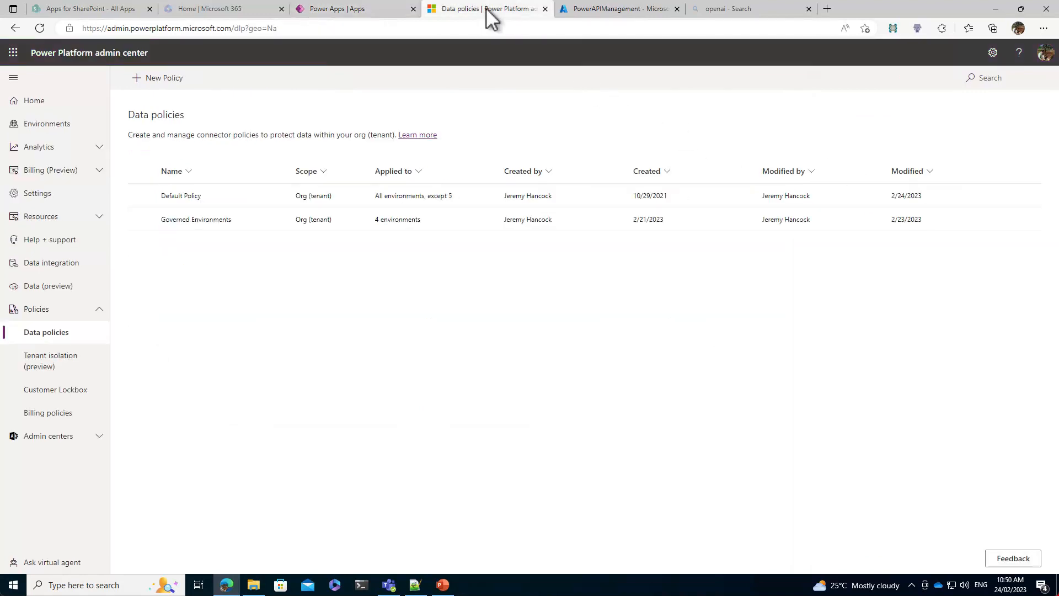
click(199, 221)
click(216, 78)
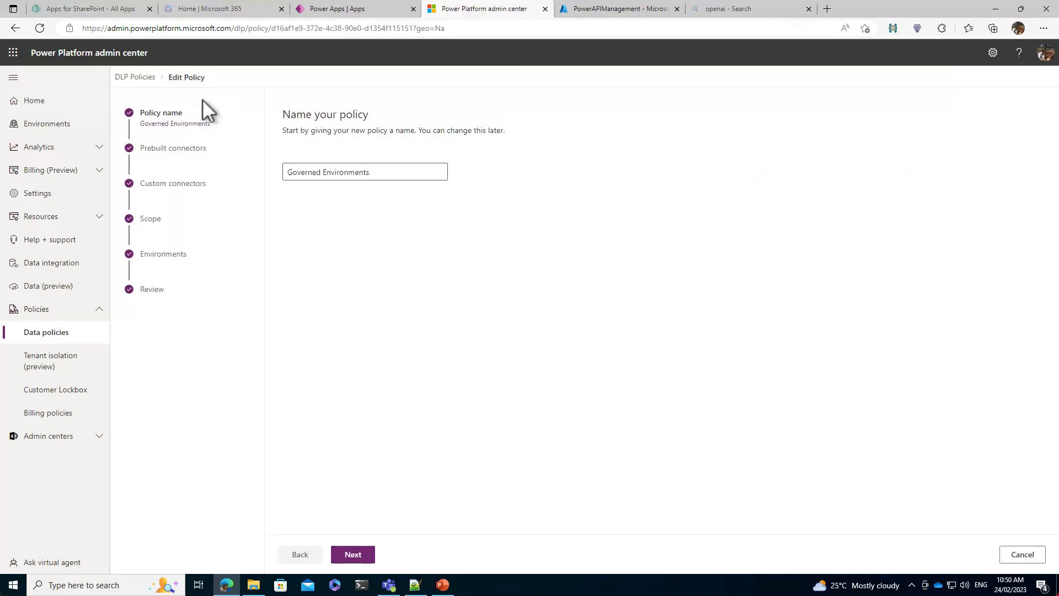
click(195, 148)
scroll(390, 284, down, 6)
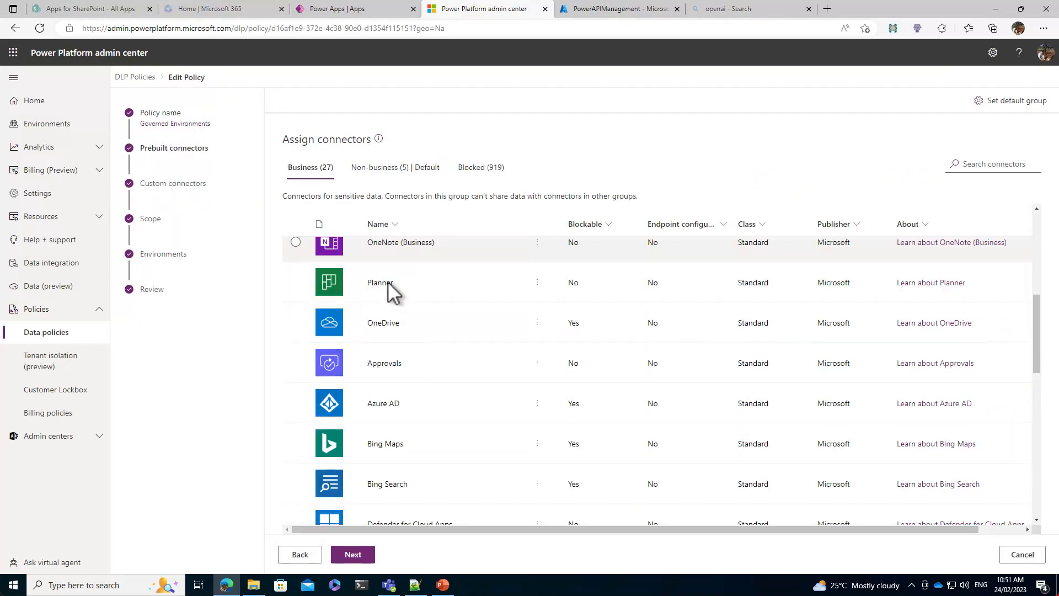
scroll(389, 284, up, 5)
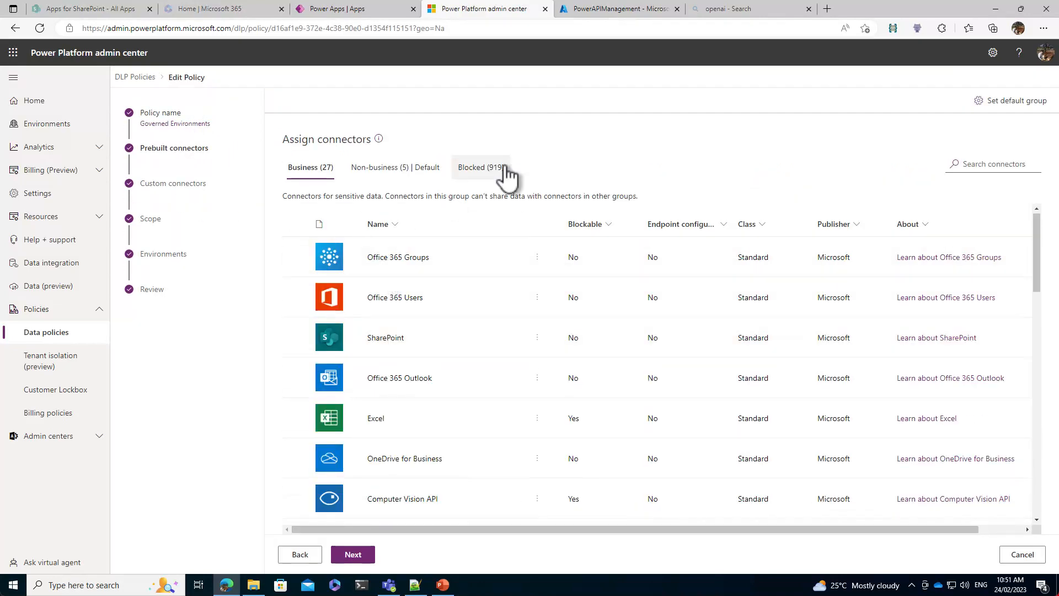
click(188, 185)
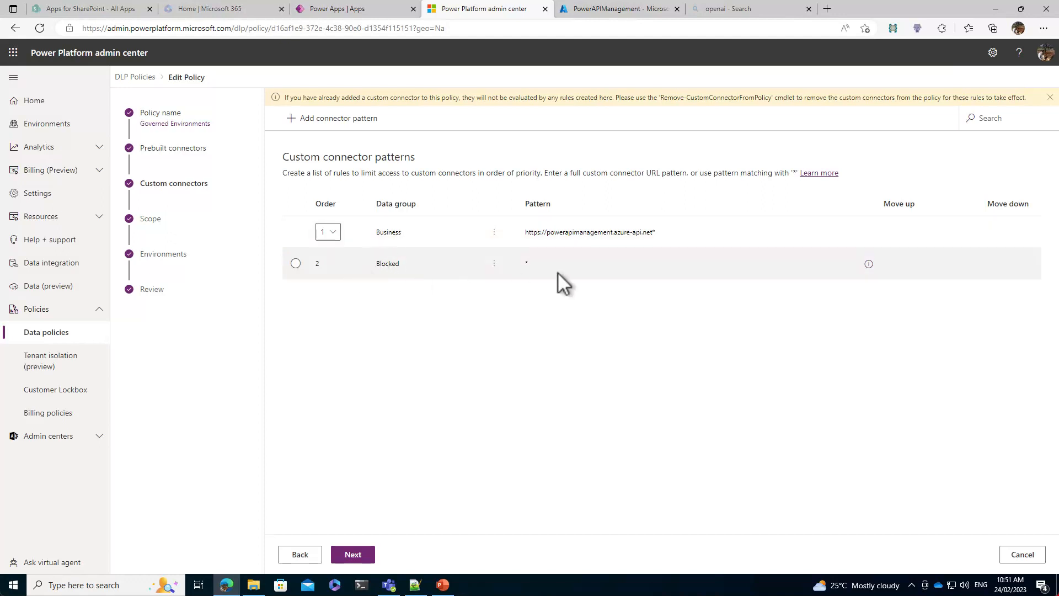
- Return to Power Apps and open the Image Generator app in the Dev1 environment
click(364, 10)
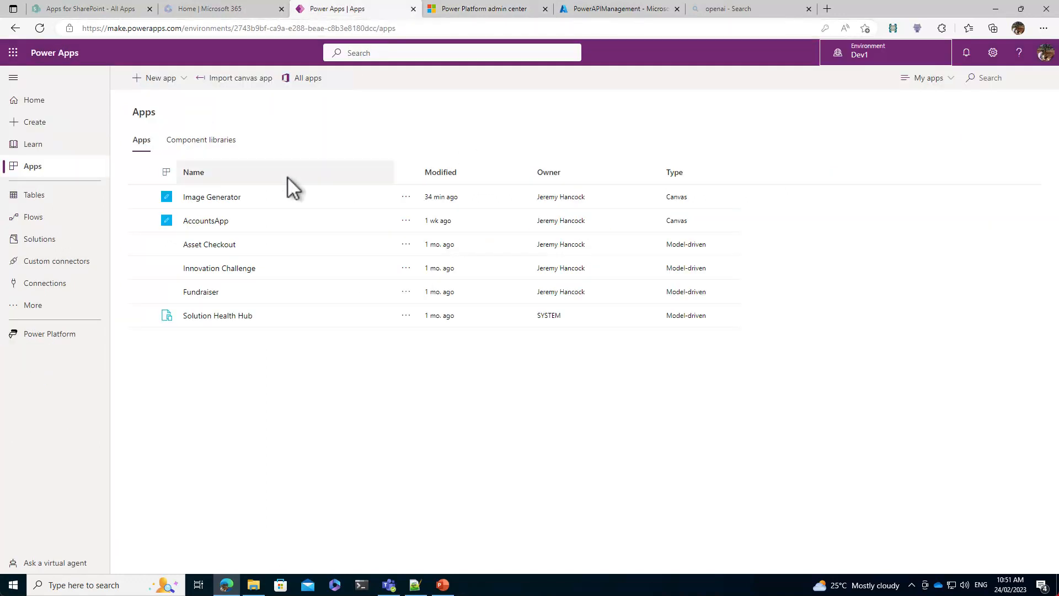
click(232, 198)
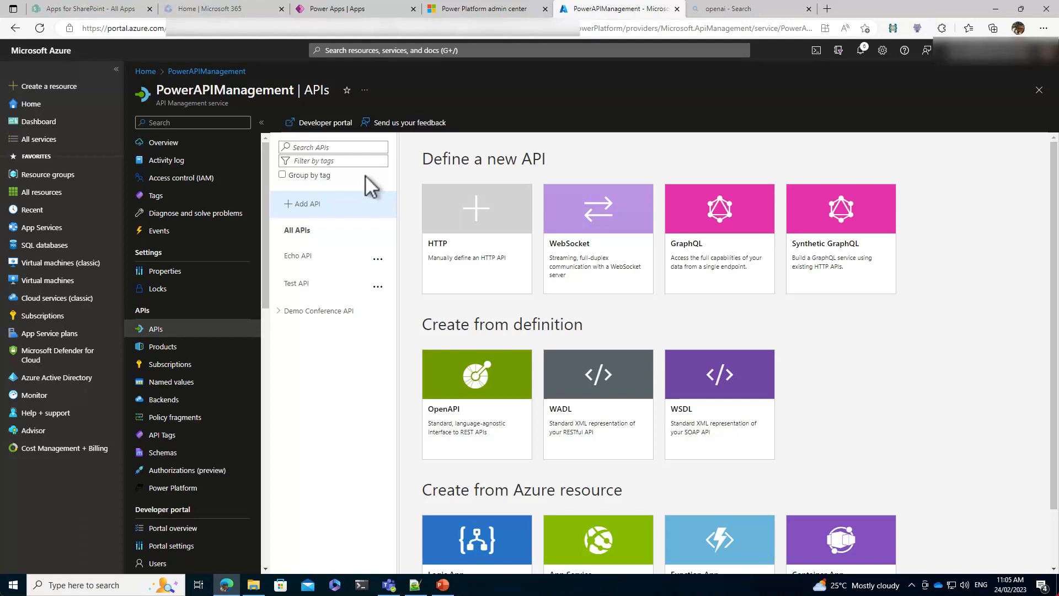
- In Azure API Management, create an API from DALLEGenerator.swagger (2).json with display name APIM OpenAI Images and URL suffix dalle
click(459, 345)
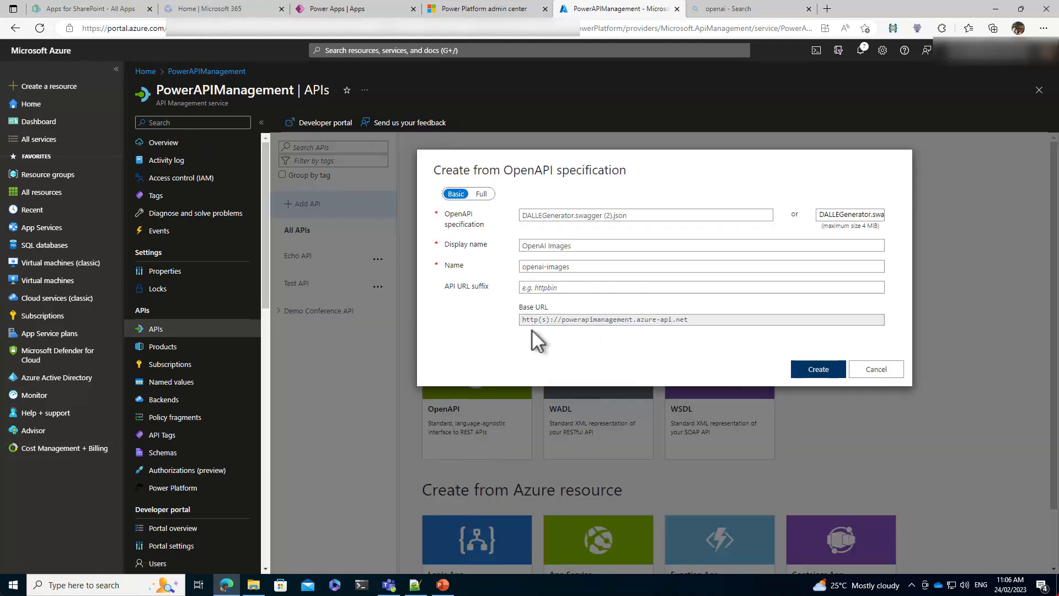
click(575, 243)
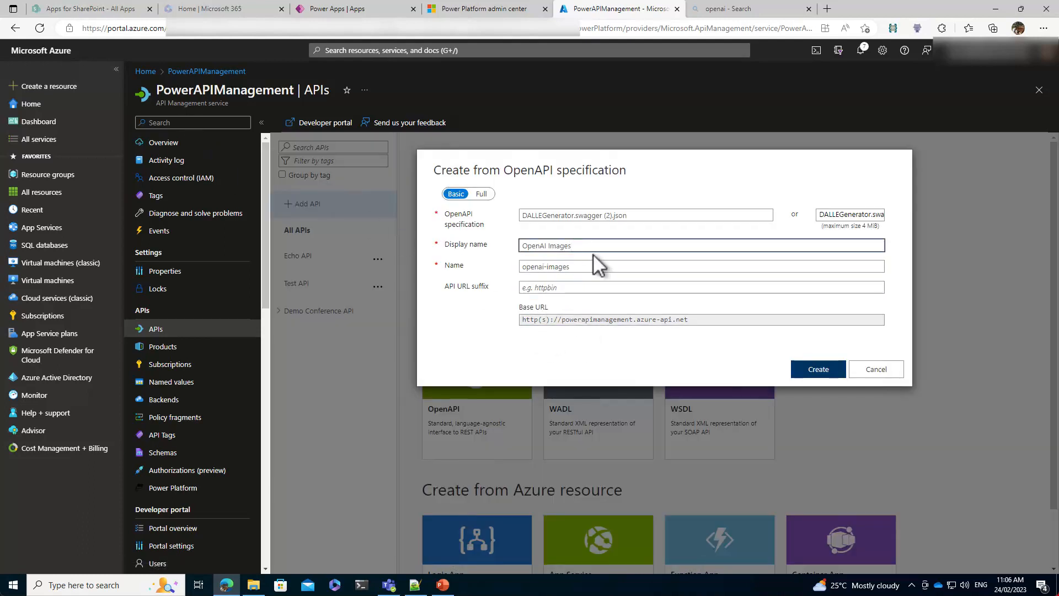
key(Home)
text(APIM)
key(Tab)
key(Tab)
text(dalle)
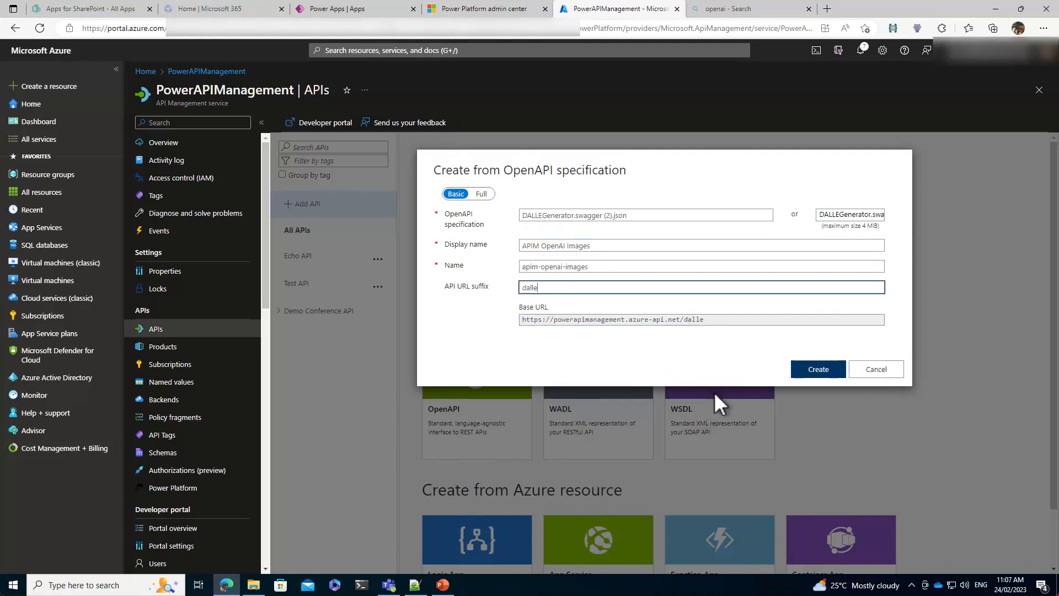
click(805, 370)
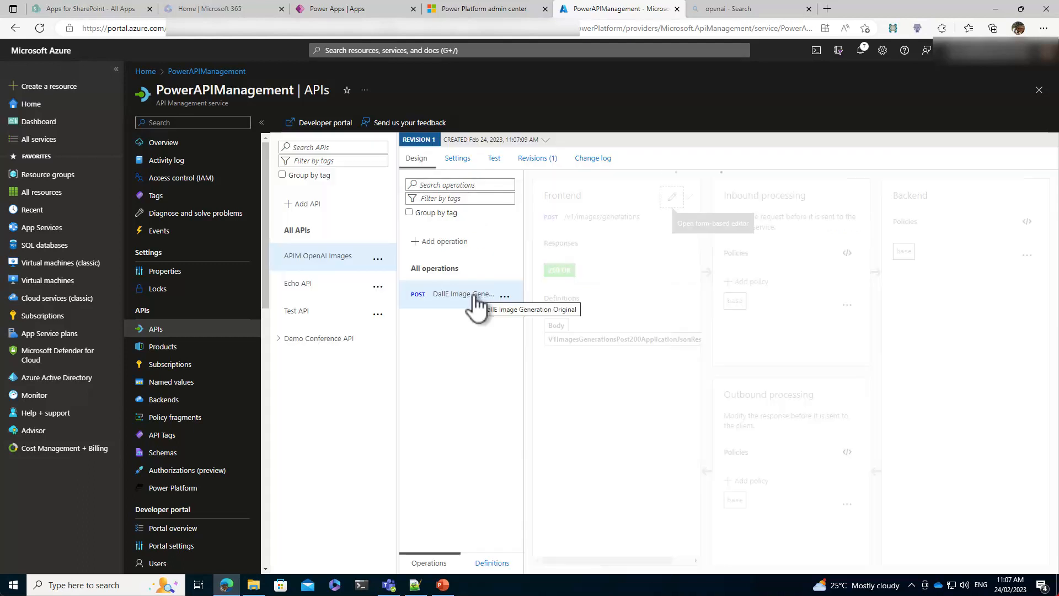
- Add a Set headers inbound policy to the DallE Image Generation operation, with an Authorization header holding the bearer API key, and save it
click(473, 295)
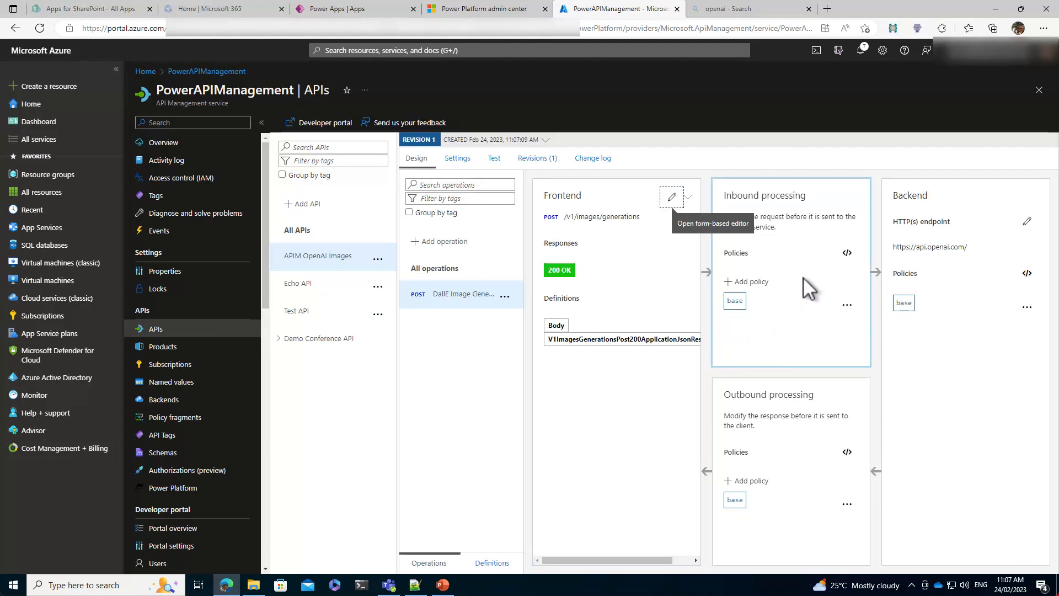
click(751, 282)
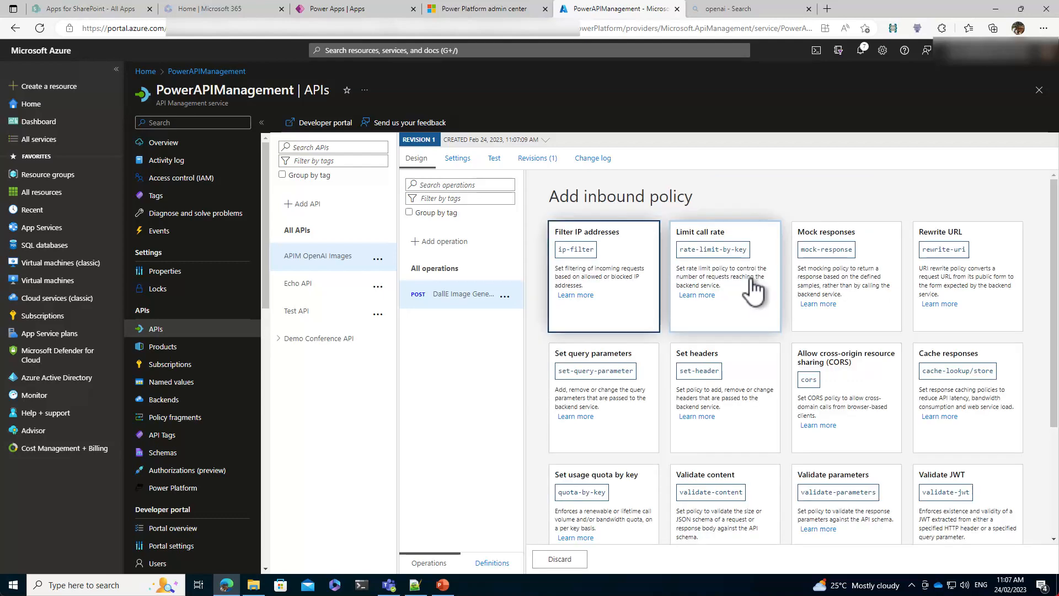
click(703, 364)
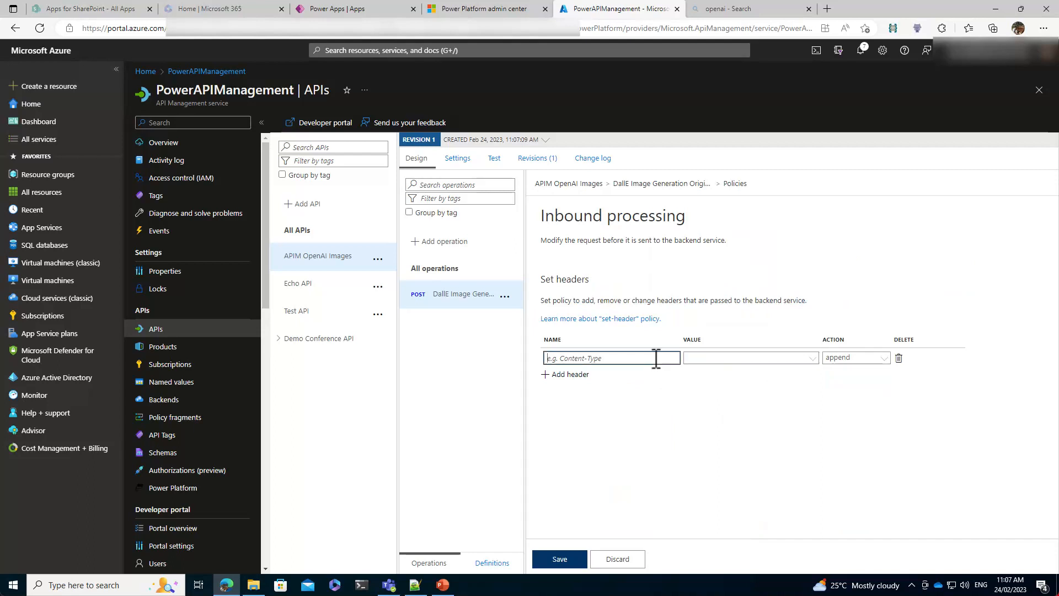
text(Authorization)
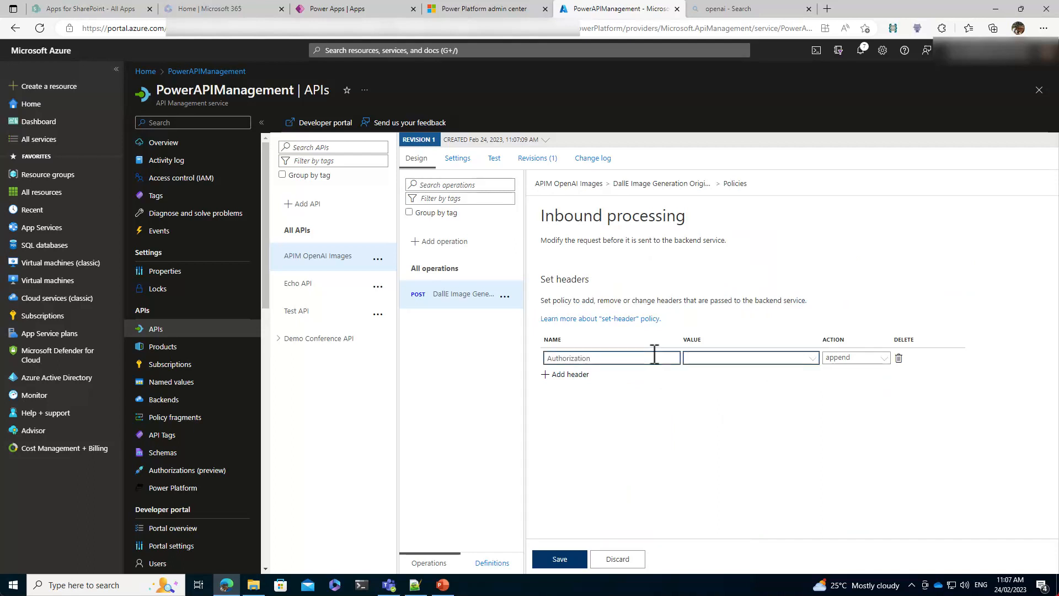
click(720, 359)
click(706, 391)
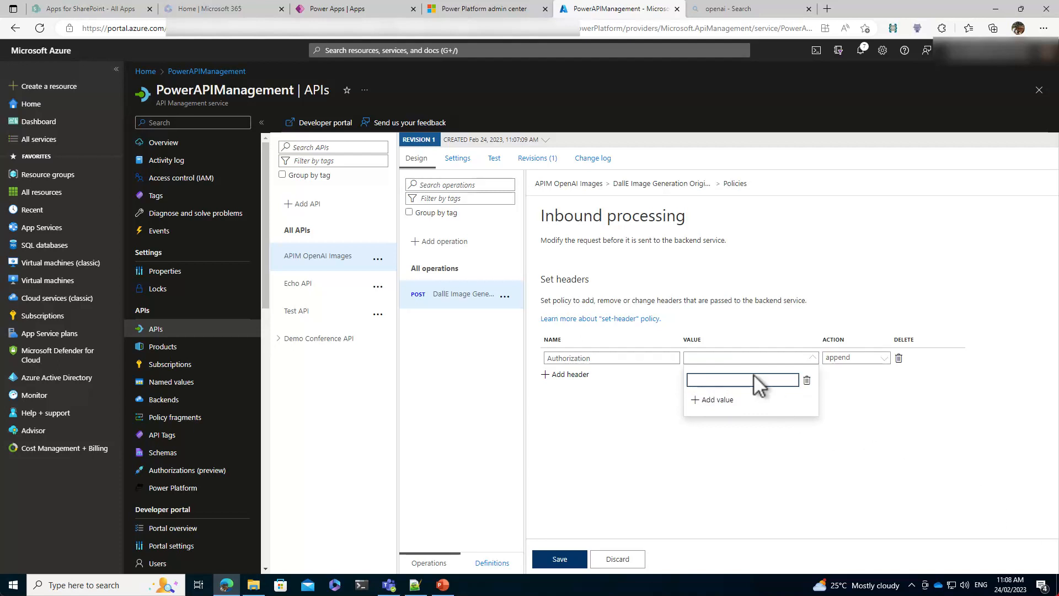
key(ctrl+v)
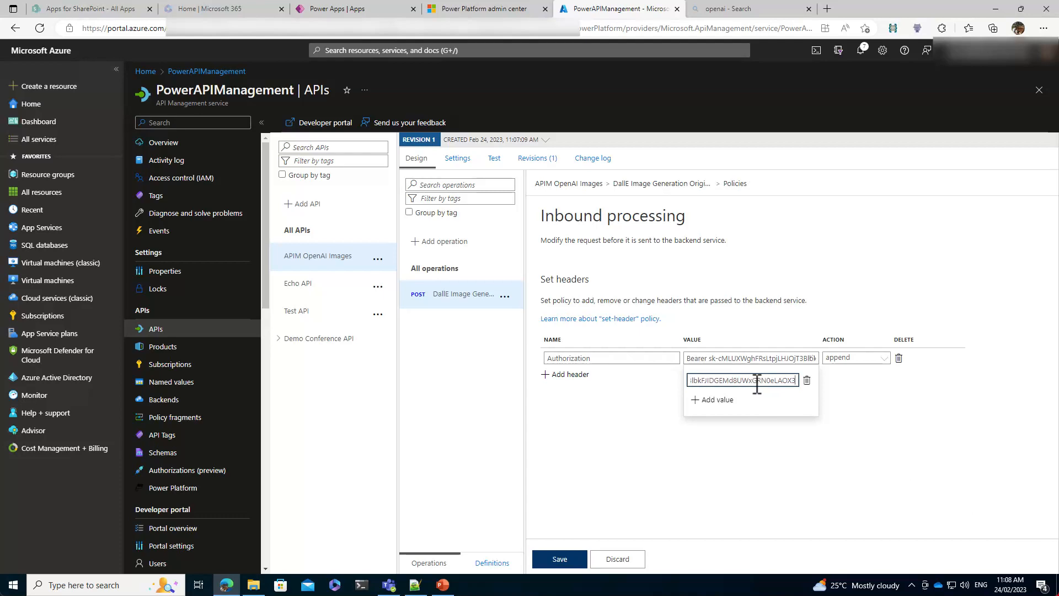
click(559, 559)
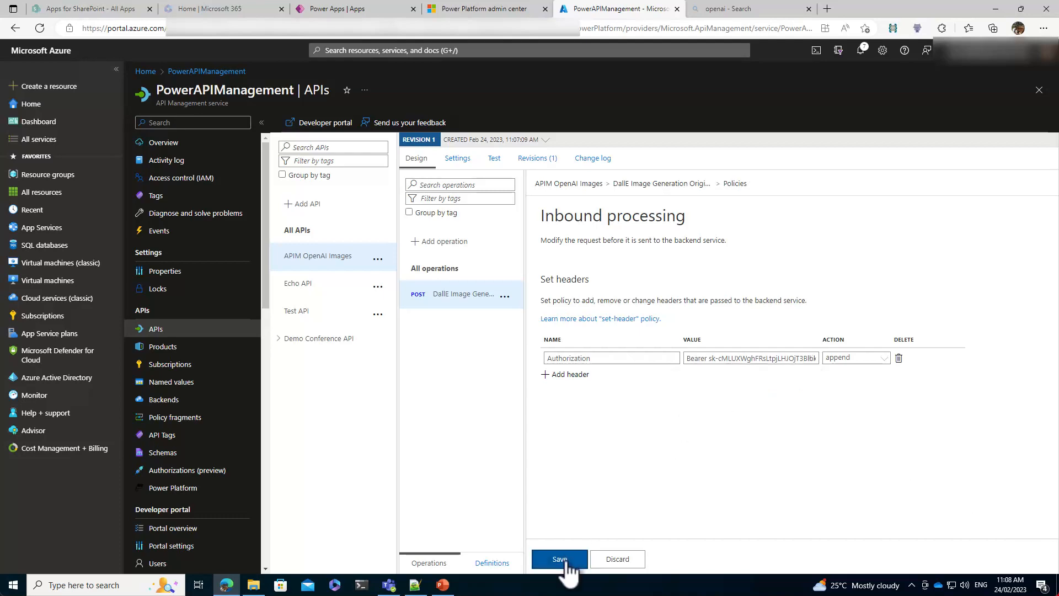
- Test the image generation operation with the prompt "a white siamese cat" and inspect the image URL in the response
click(497, 164)
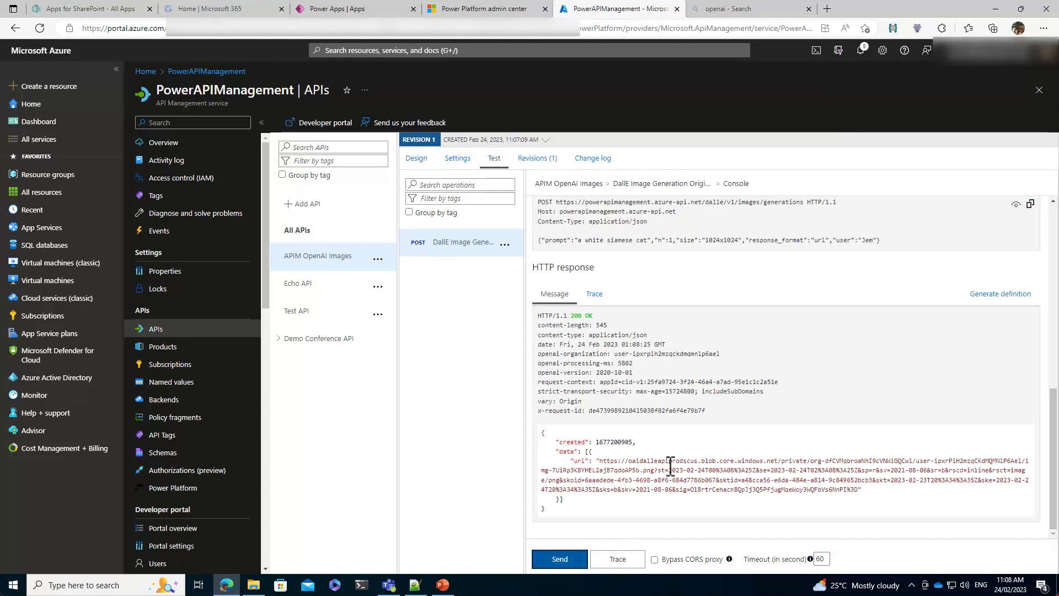
drag(656, 463, 741, 448)
- In the API's settings, assign the Unlimited product, review the subscription options, and save the settings
click(457, 158)
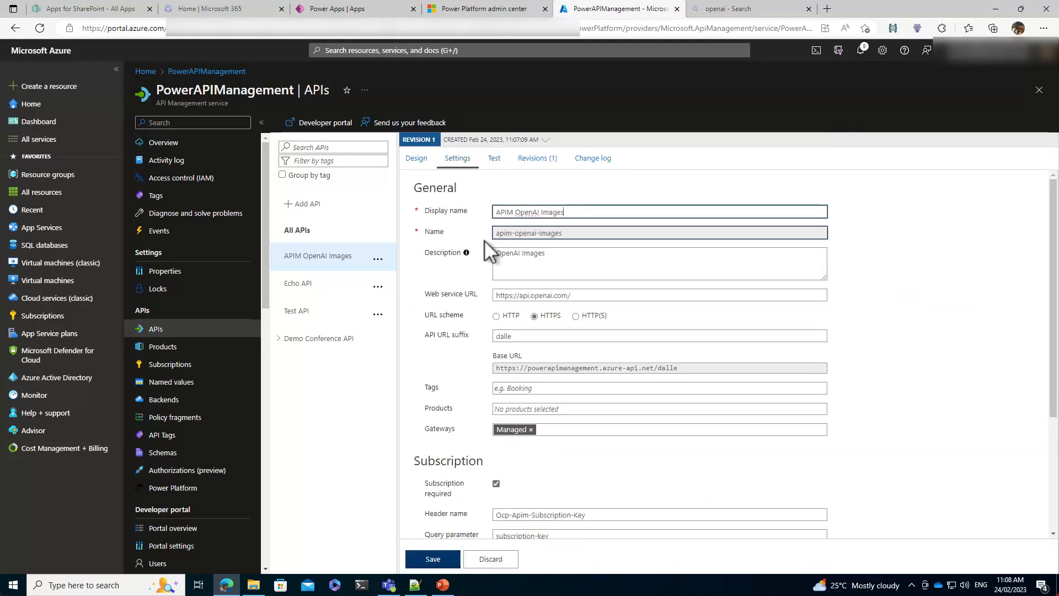
click(534, 409)
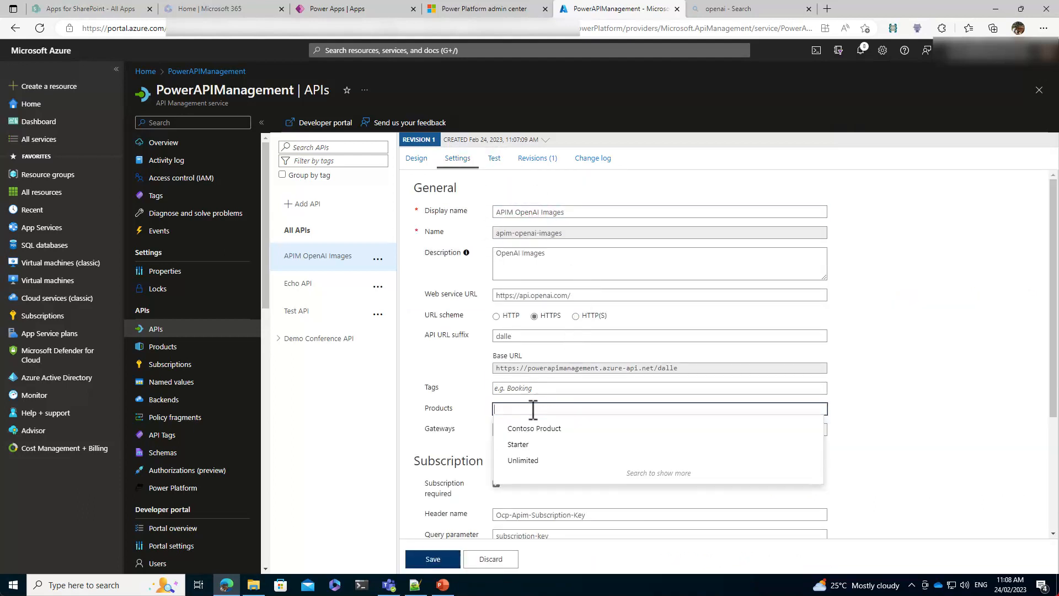
click(528, 459)
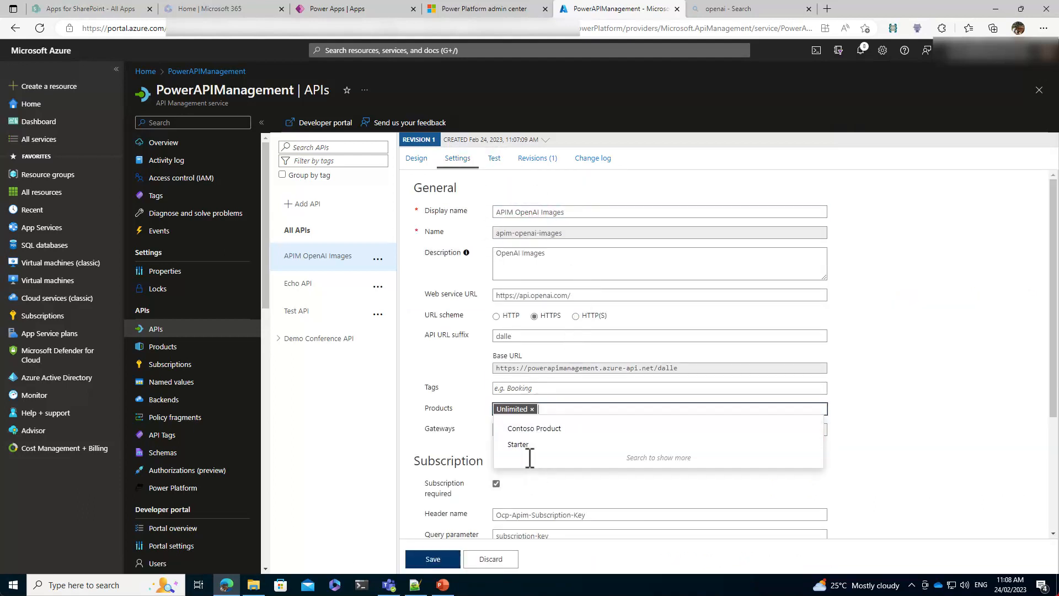
click(428, 430)
click(416, 439)
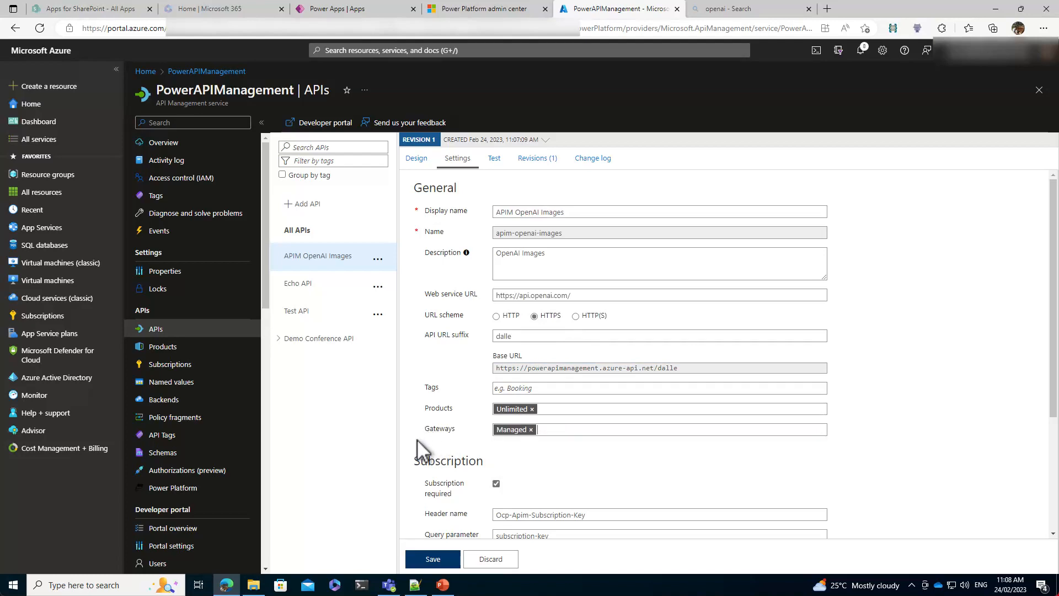
scroll(521, 439, down, 1)
scroll(521, 431, up, 1)
scroll(510, 422, down, 2)
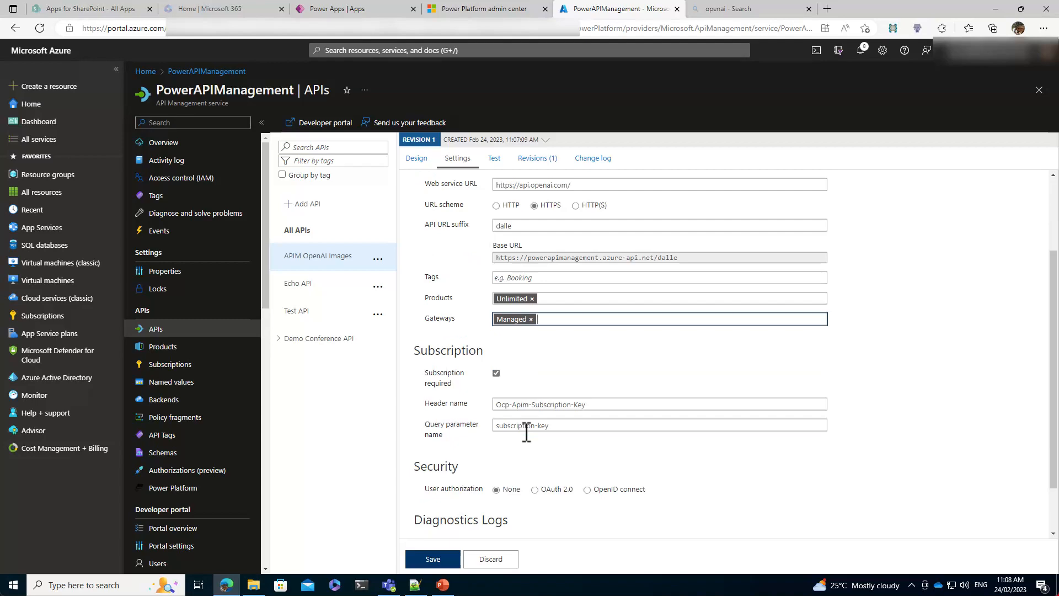
scroll(518, 452, up, 1)
click(435, 558)
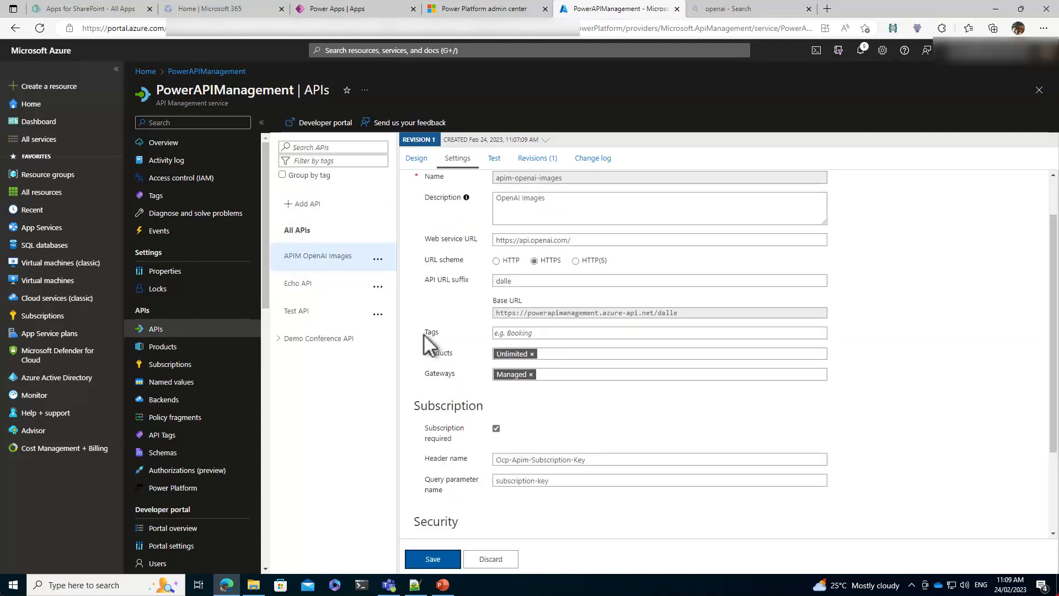
- Create a Power Platform connector from the APIM OpenAI Images API in the Dev1 environment, with APIM OpenAI Images as its display name
click(377, 257)
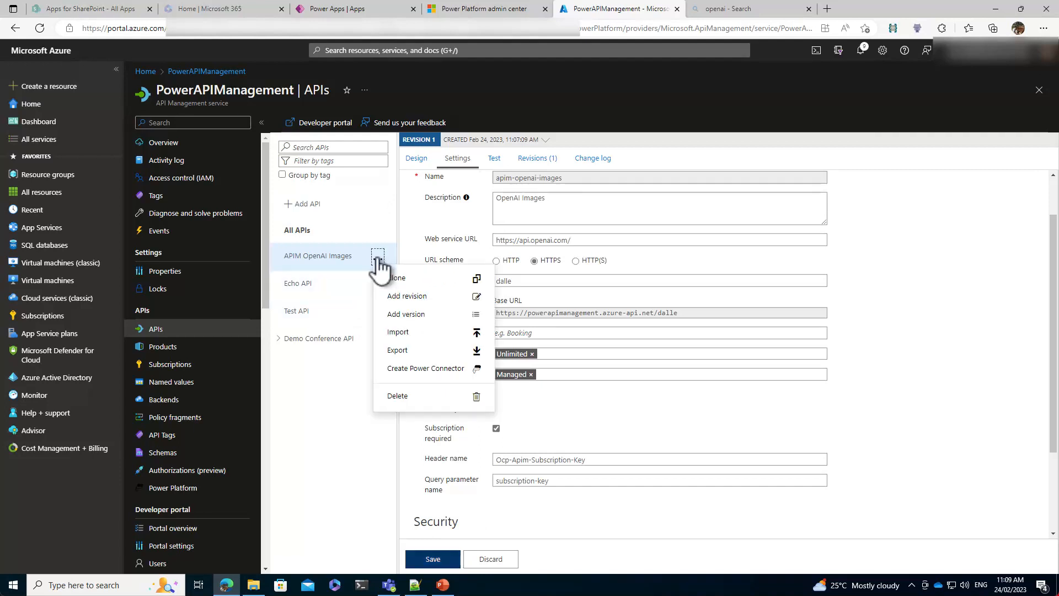
click(419, 371)
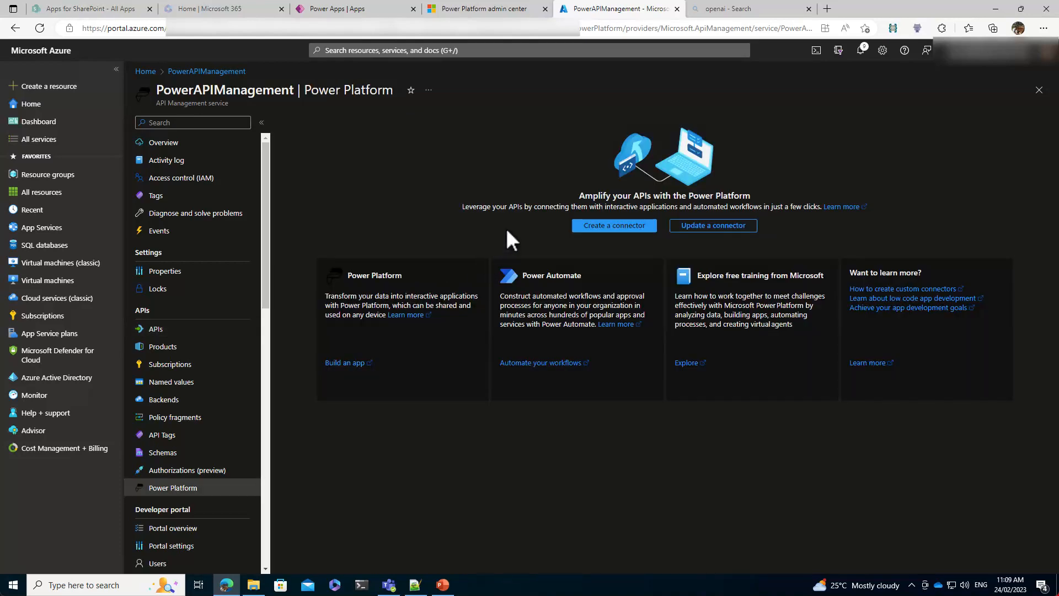
click(606, 225)
click(605, 236)
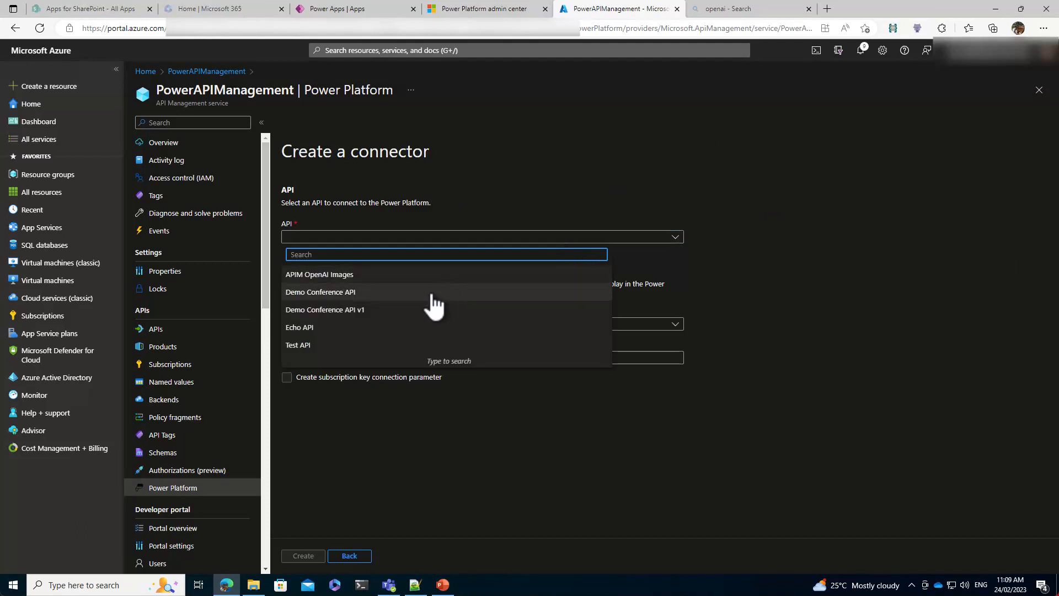
click(418, 324)
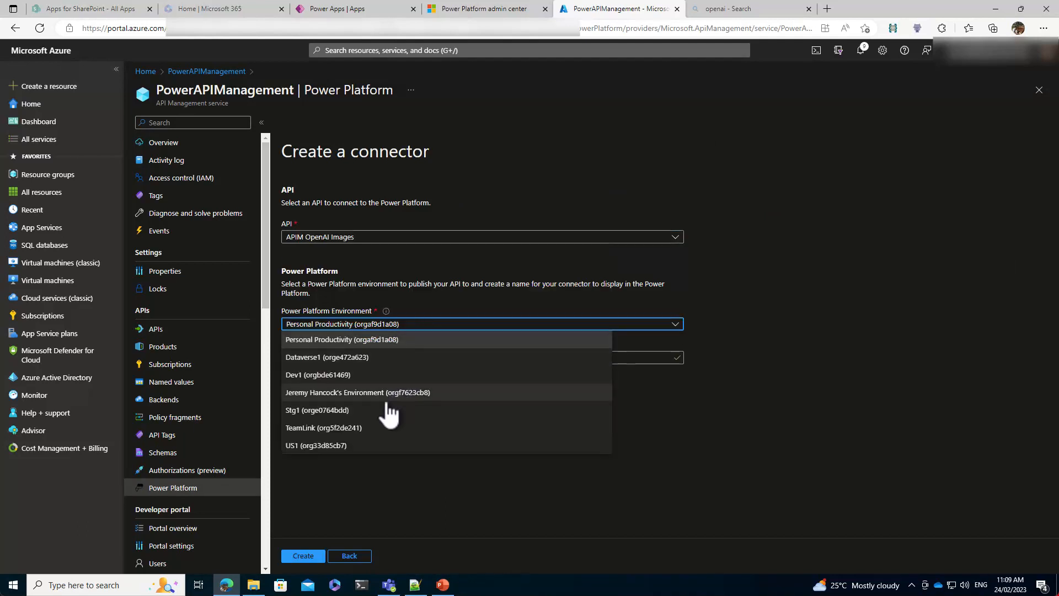
click(368, 375)
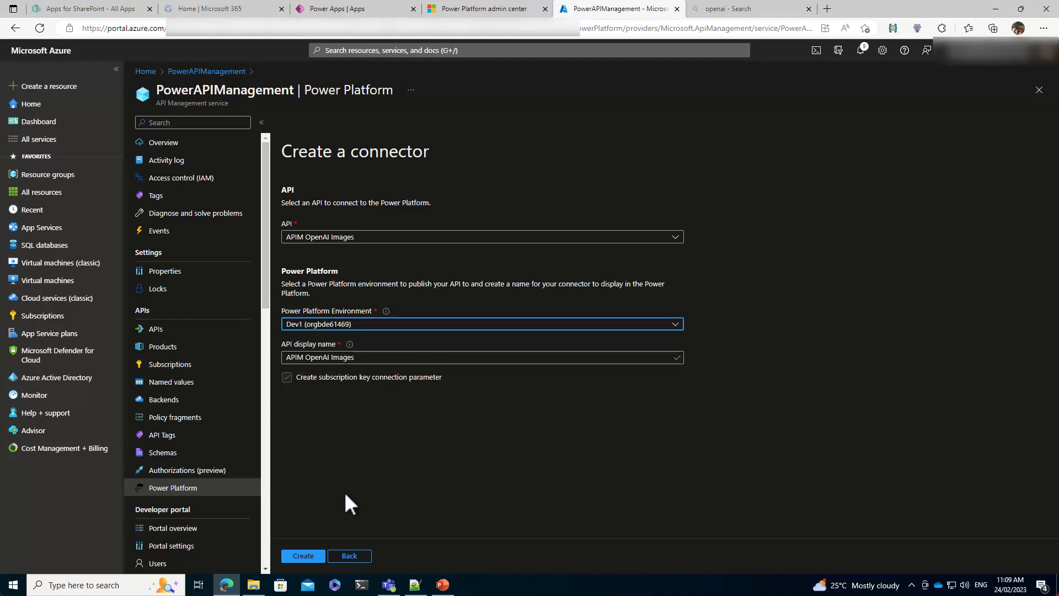
click(305, 557)
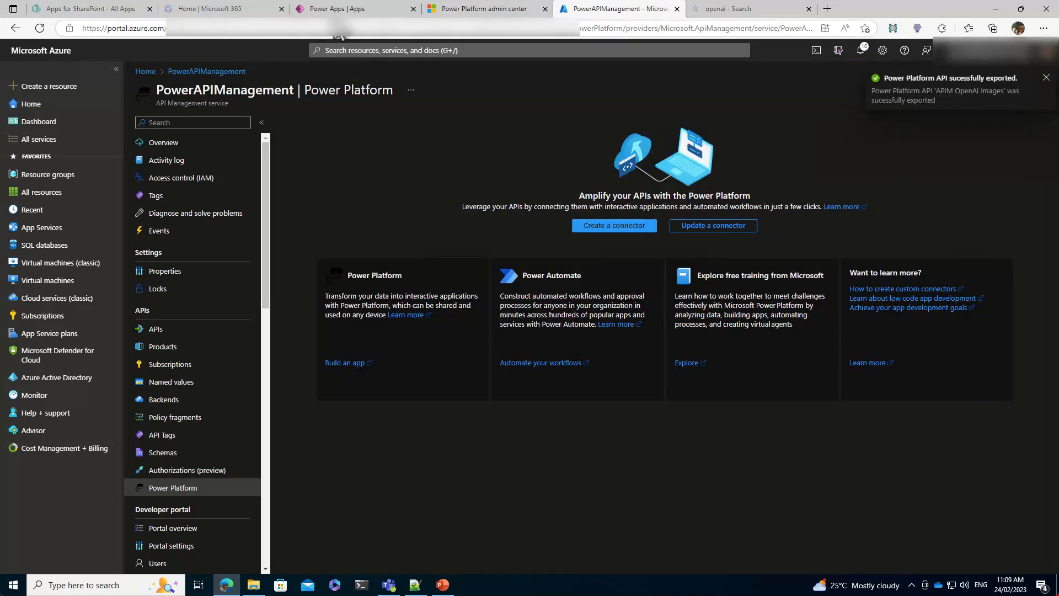
- Switch to Power Apps, check the custom connectors in Dev1, and open the Image Generator app for editing
click(340, 10)
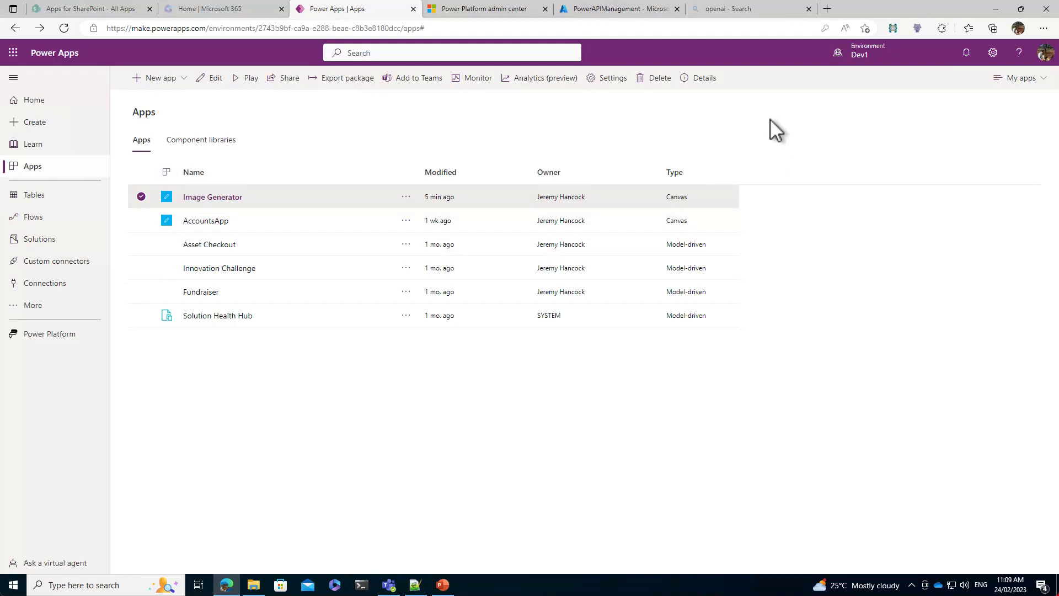
click(48, 270)
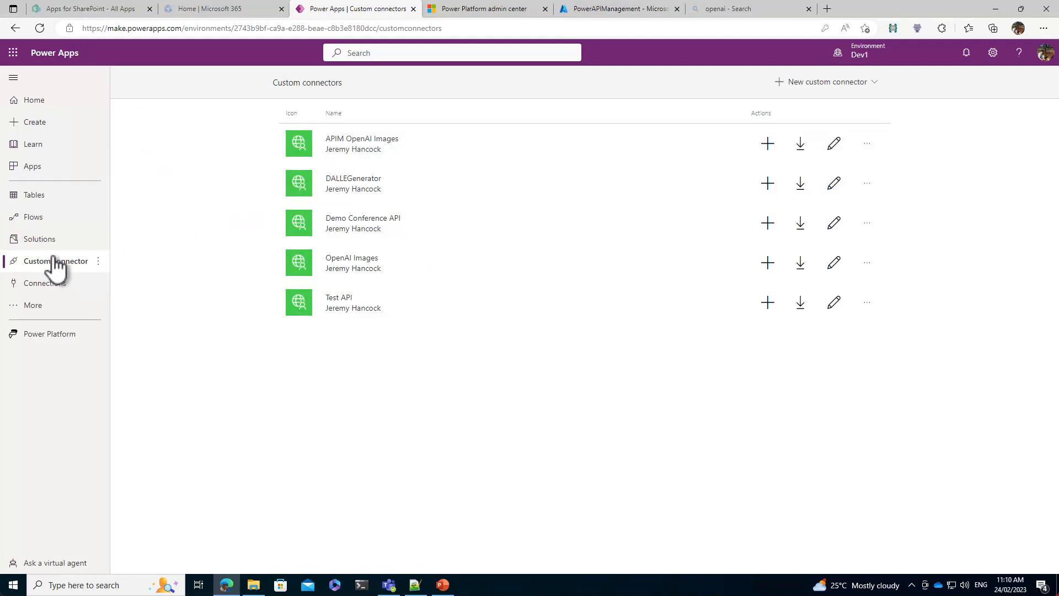
click(44, 167)
click(213, 204)
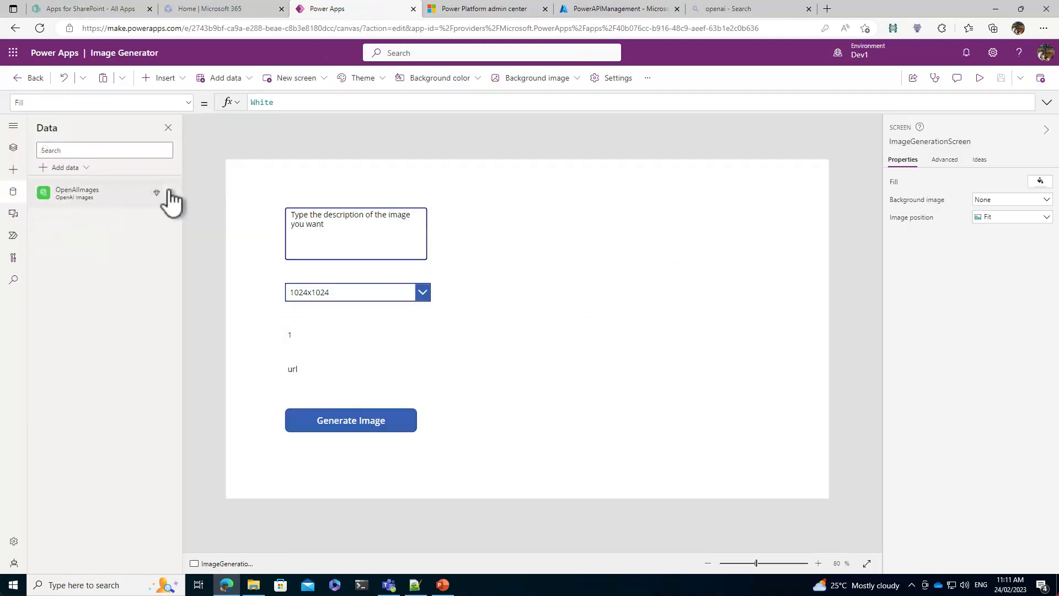
- Remove the OpenAIImages data source from the app, search for "openai" data, and choose the APIM OpenAI Images connector
click(170, 192)
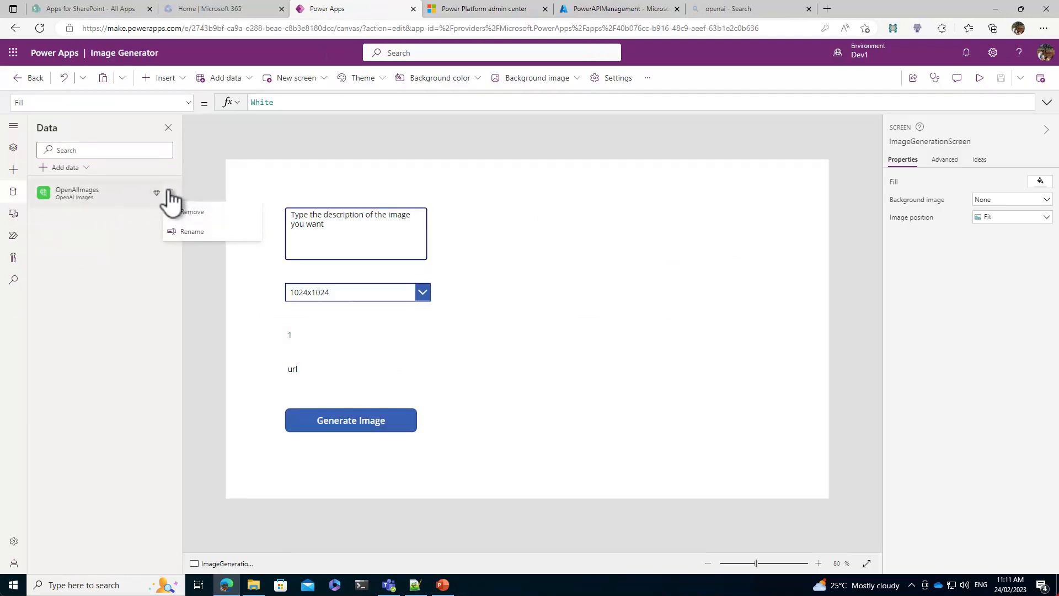
click(177, 214)
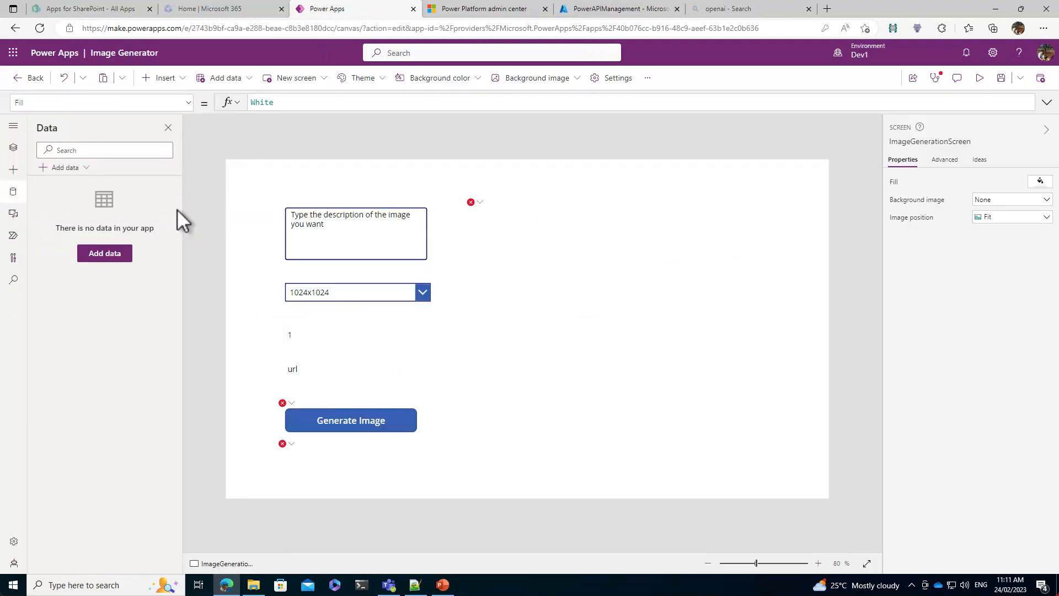
click(101, 254)
text(openai)
click(140, 309)
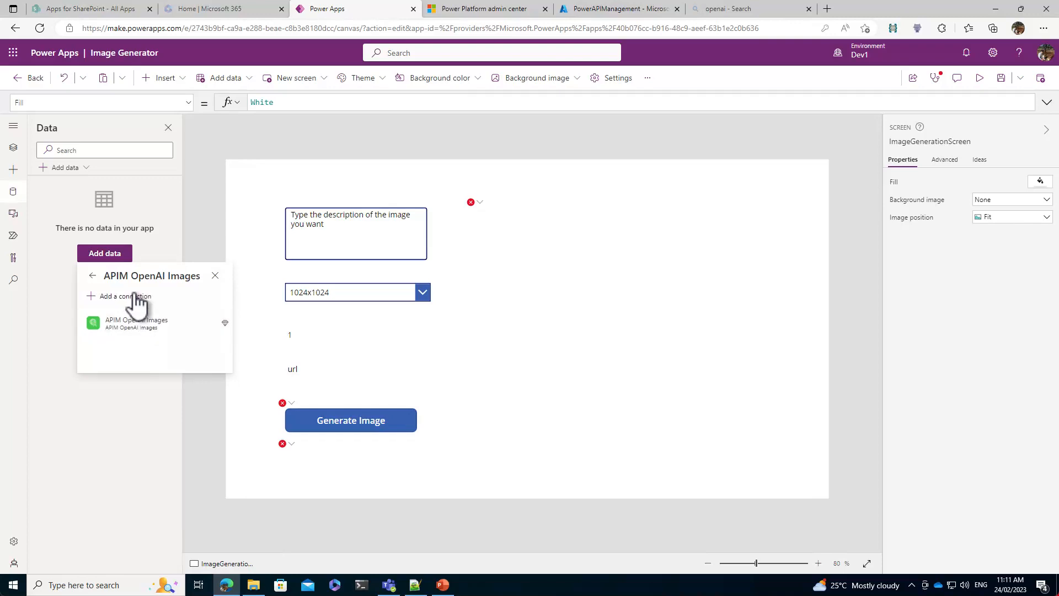
- Add a new APIM OpenAI Images connection to the app, using a subscription key copied from the API Management subscriptions
click(132, 297)
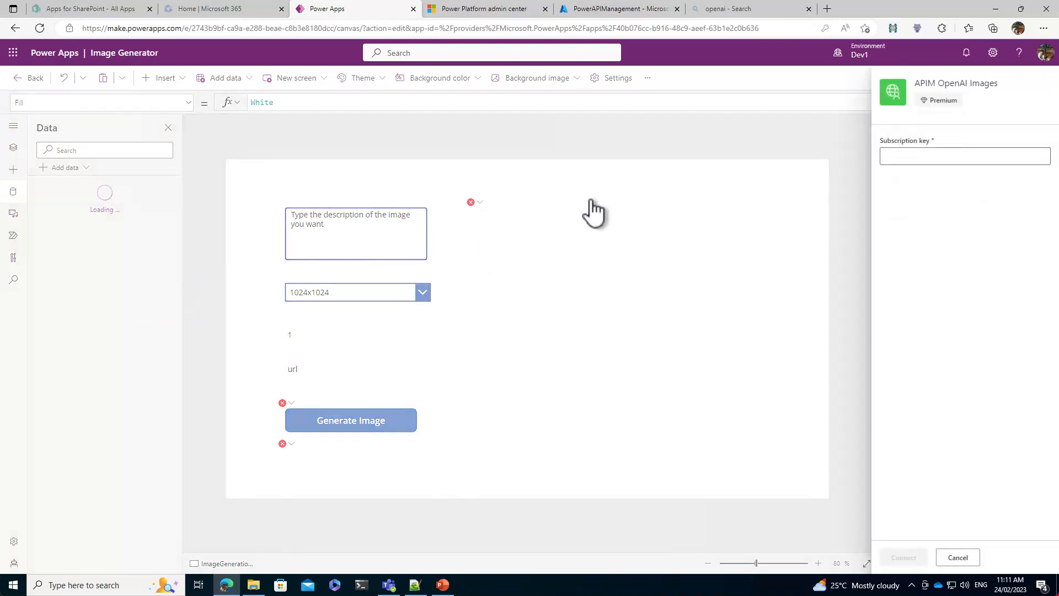
click(969, 156)
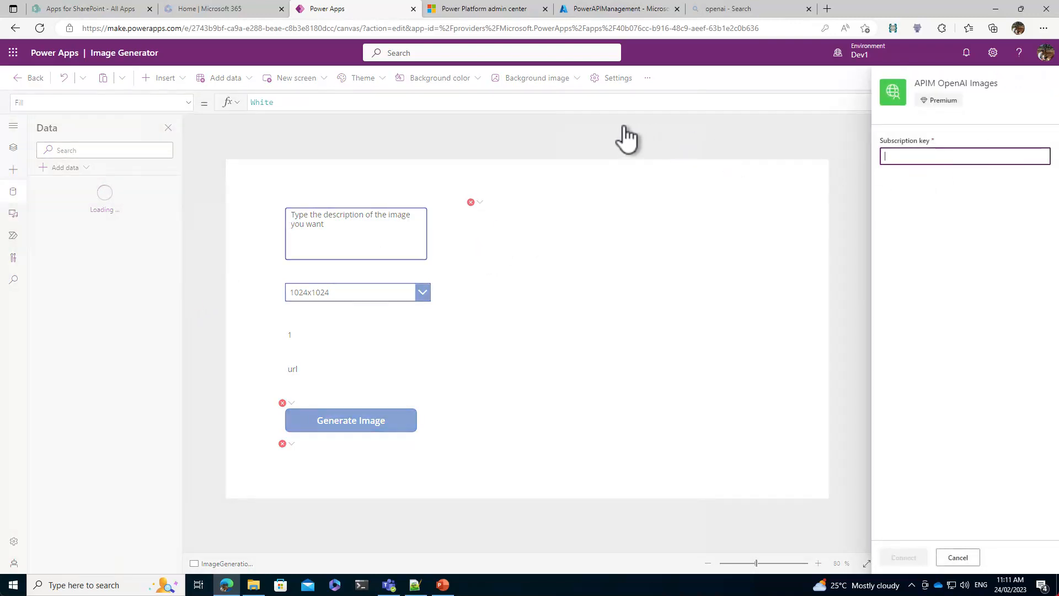
click(618, 8)
click(487, 237)
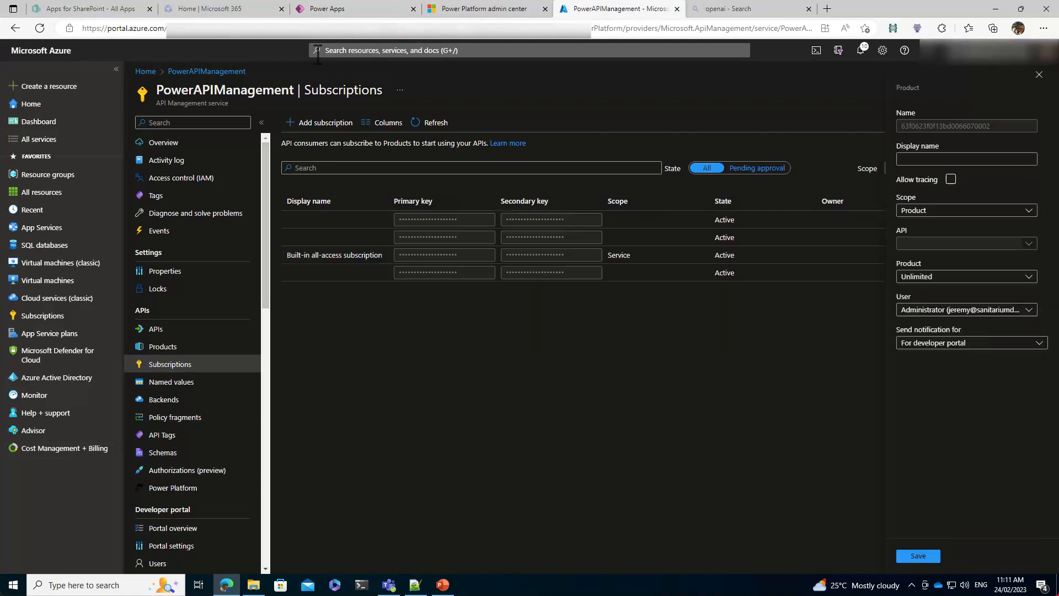
click(327, 9)
right_click(961, 150)
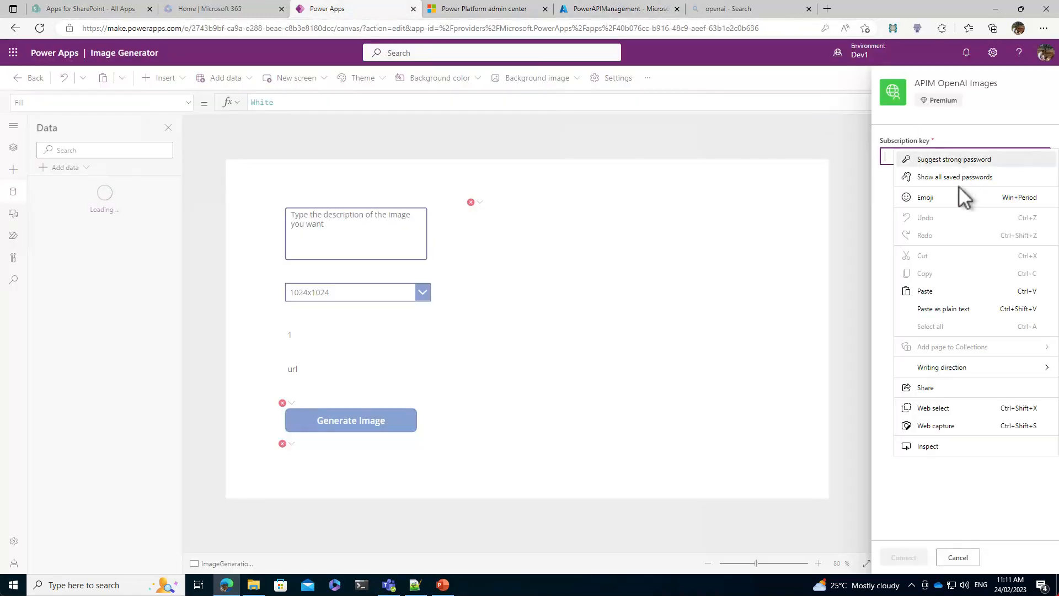
click(945, 286)
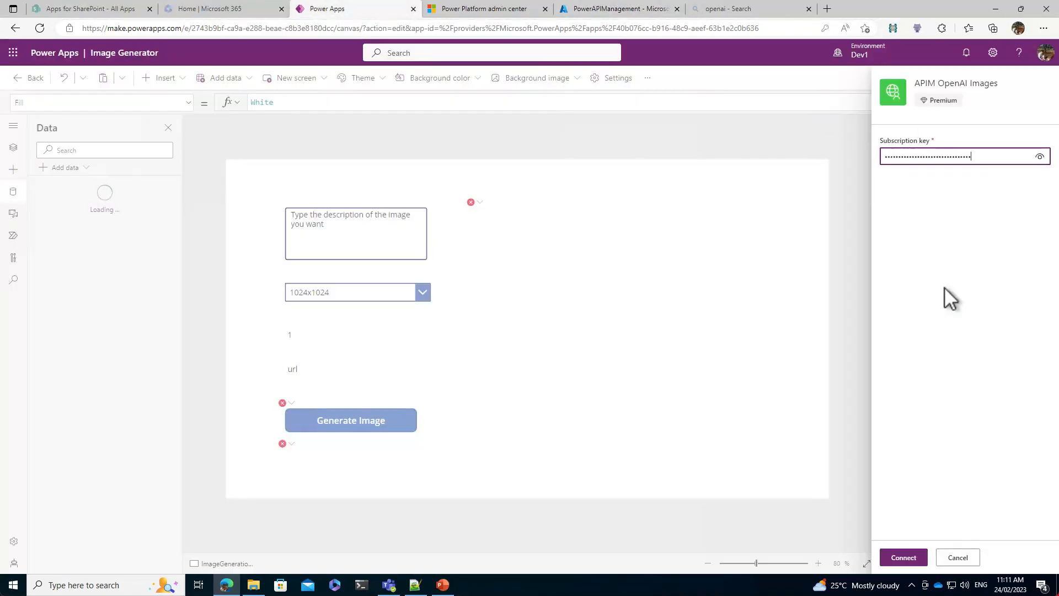
click(914, 555)
click(579, 360)
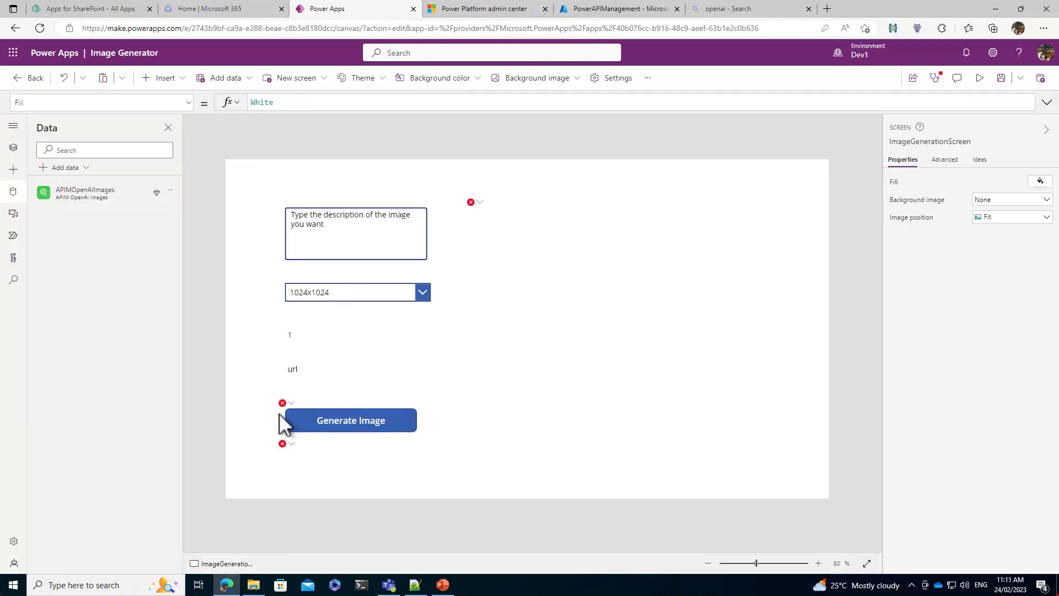
- Change the Generate Image button's OnSelect formula to call APIMOpenAIImages.DalleImageGenerationOriginal, and test image generation in preview
click(339, 425)
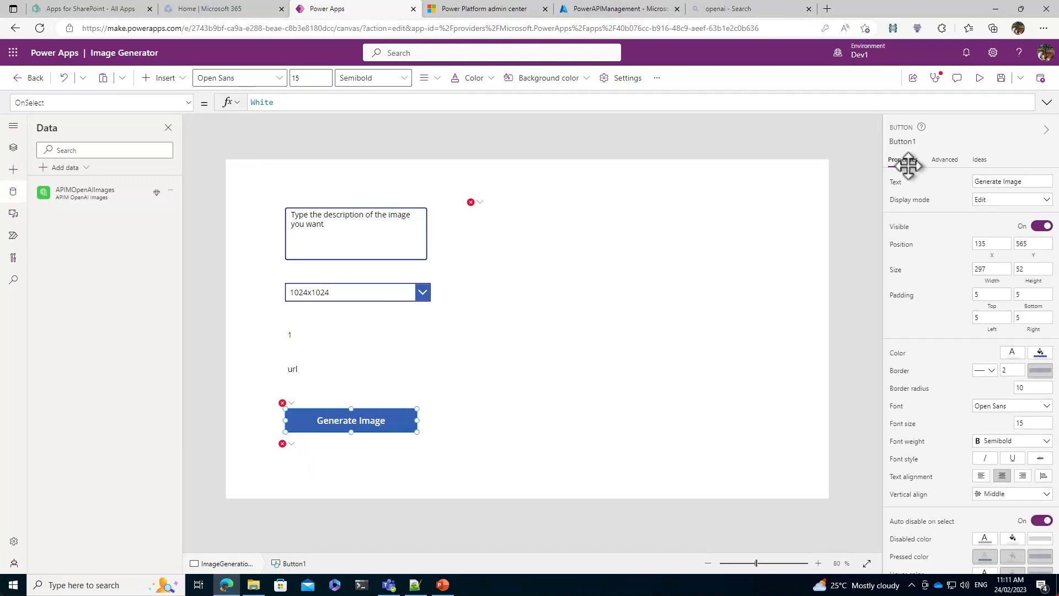
click(1048, 102)
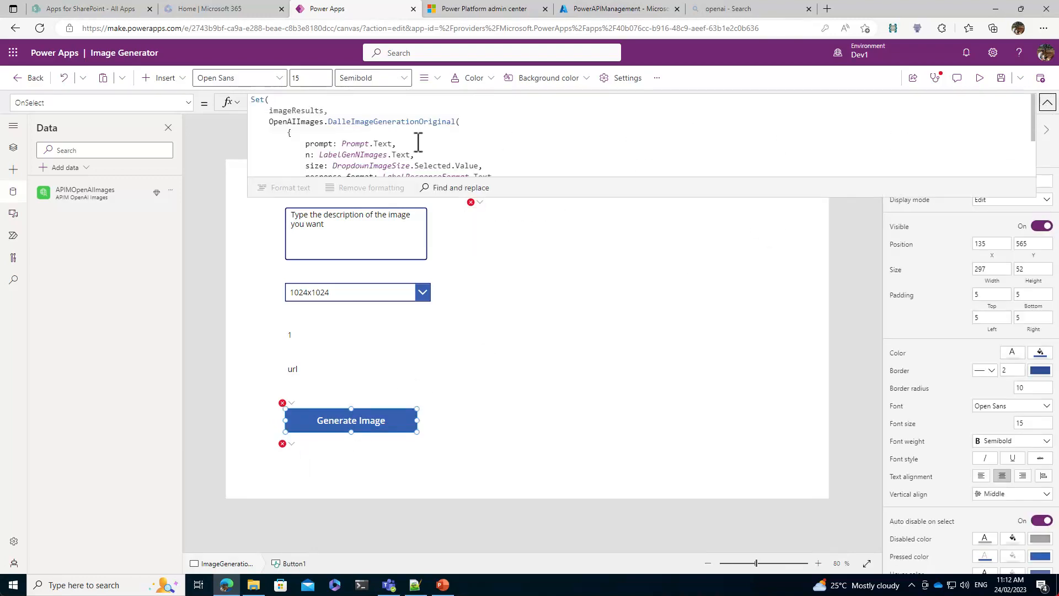
text(API)
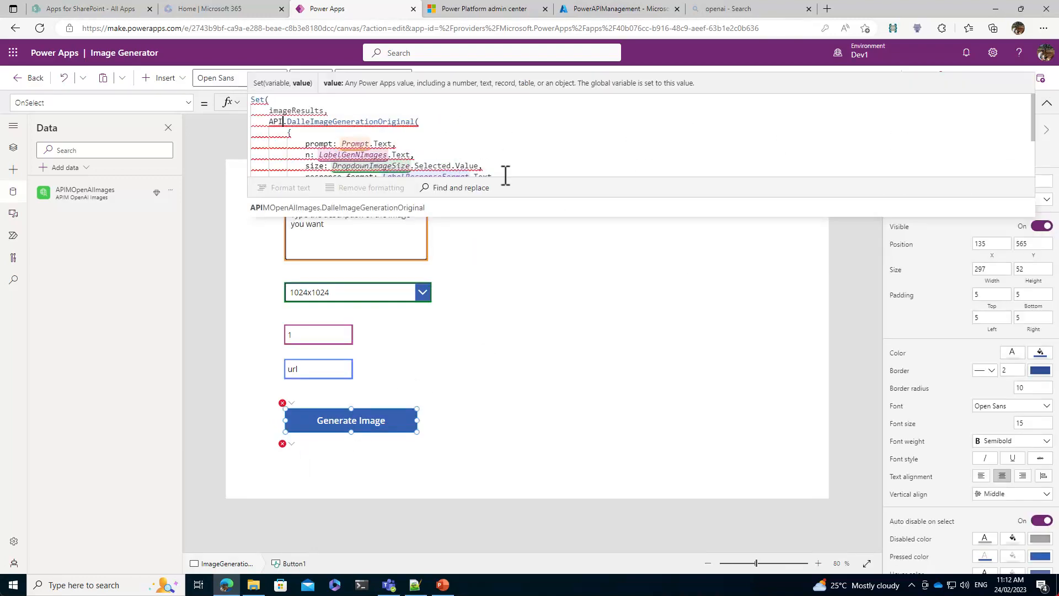
click(422, 206)
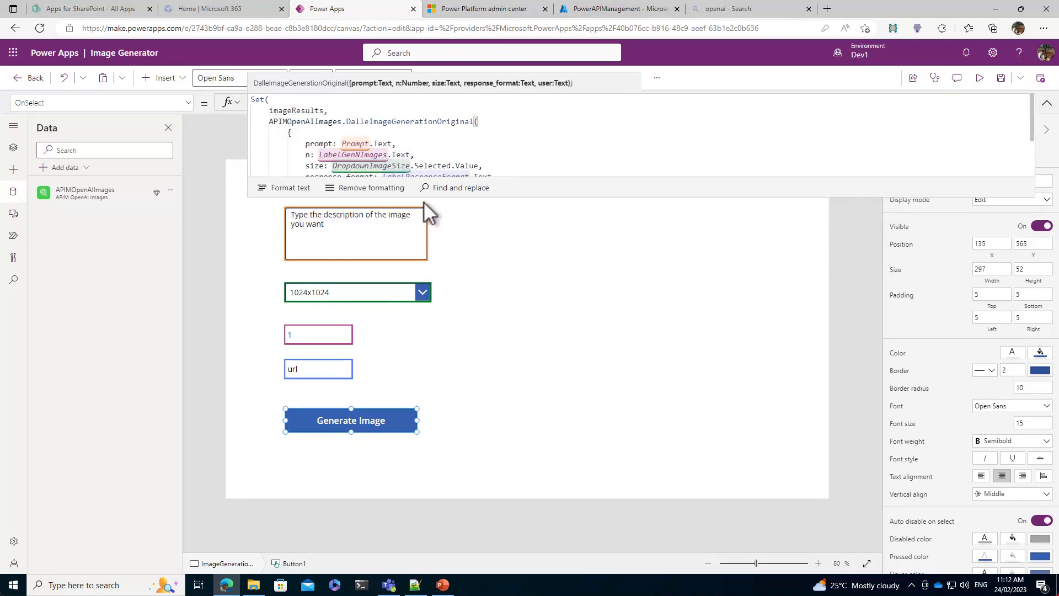
click(424, 201)
click(980, 79)
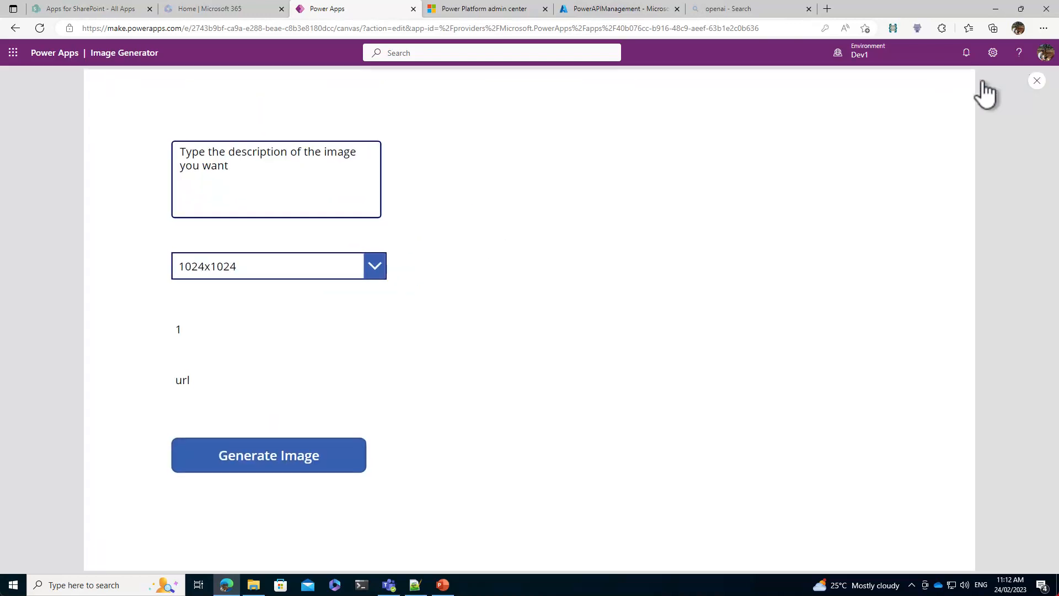
click(271, 444)
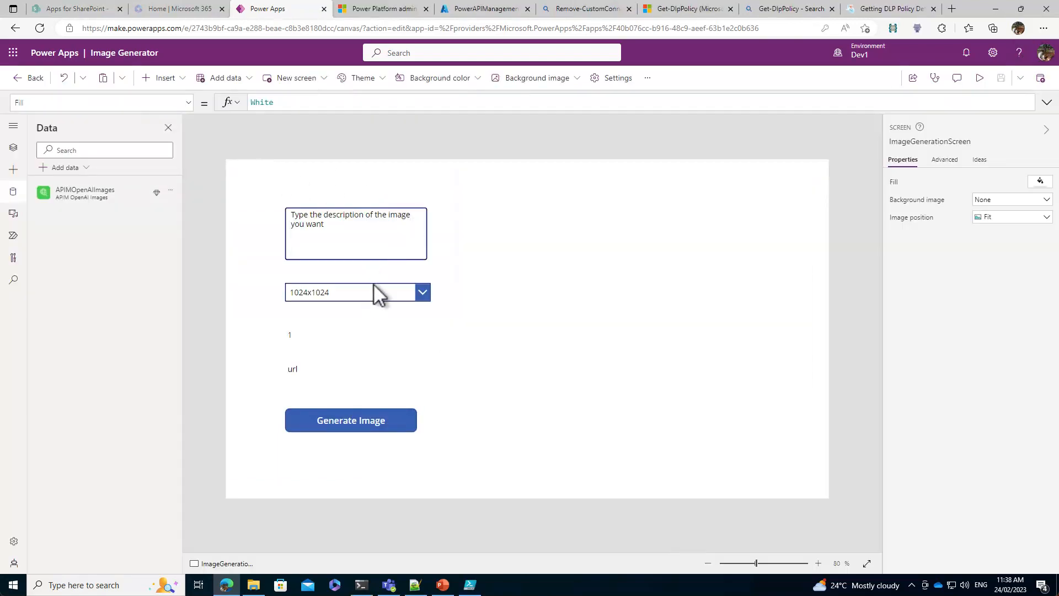
- Leave the app editor and open the Image Generator app from the apps list
mouse_move(98, 190)
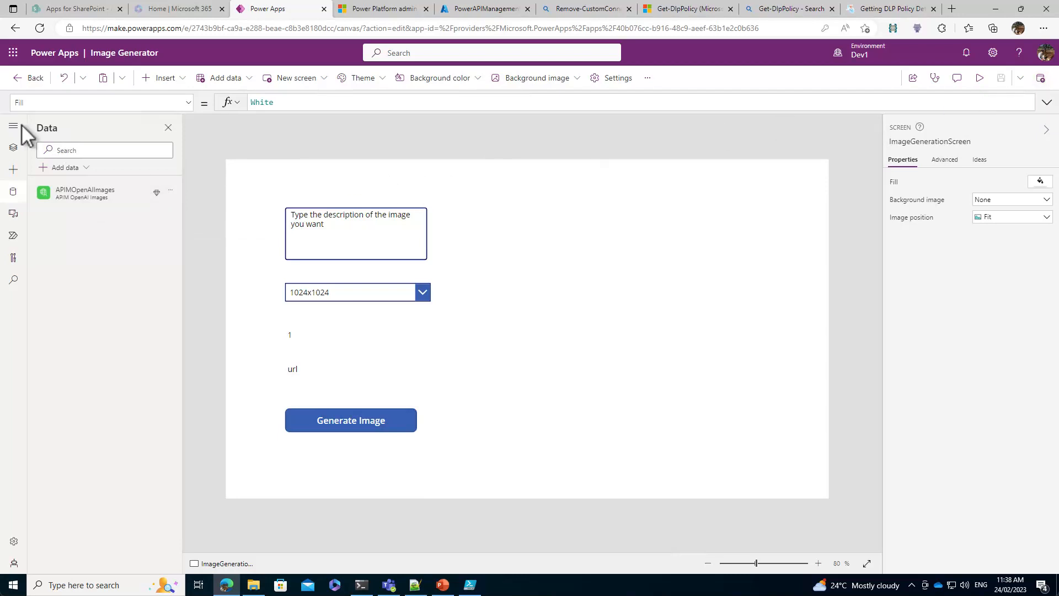
click(32, 86)
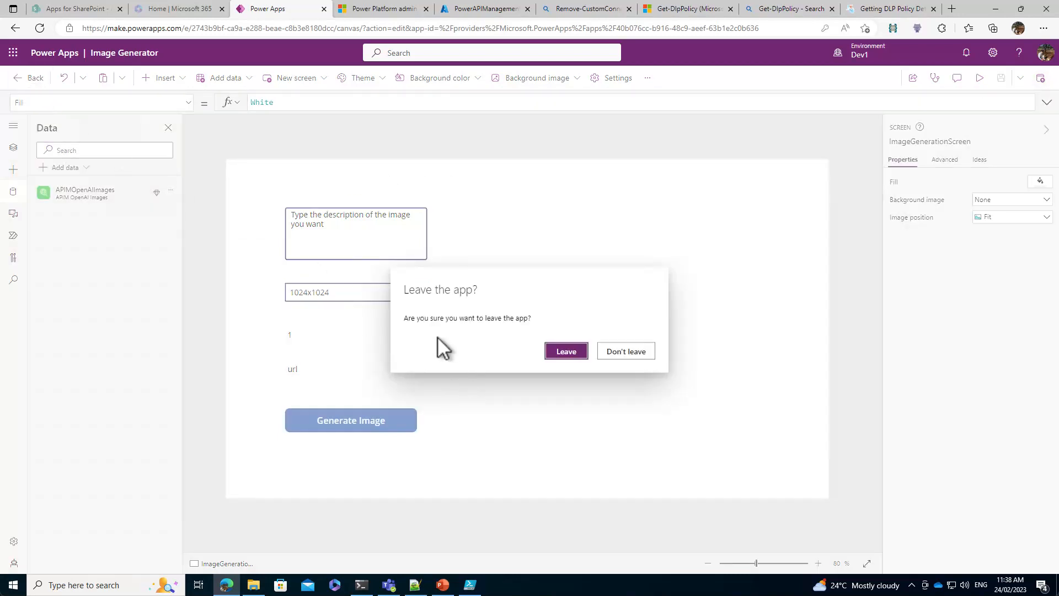
key(Return)
click(211, 198)
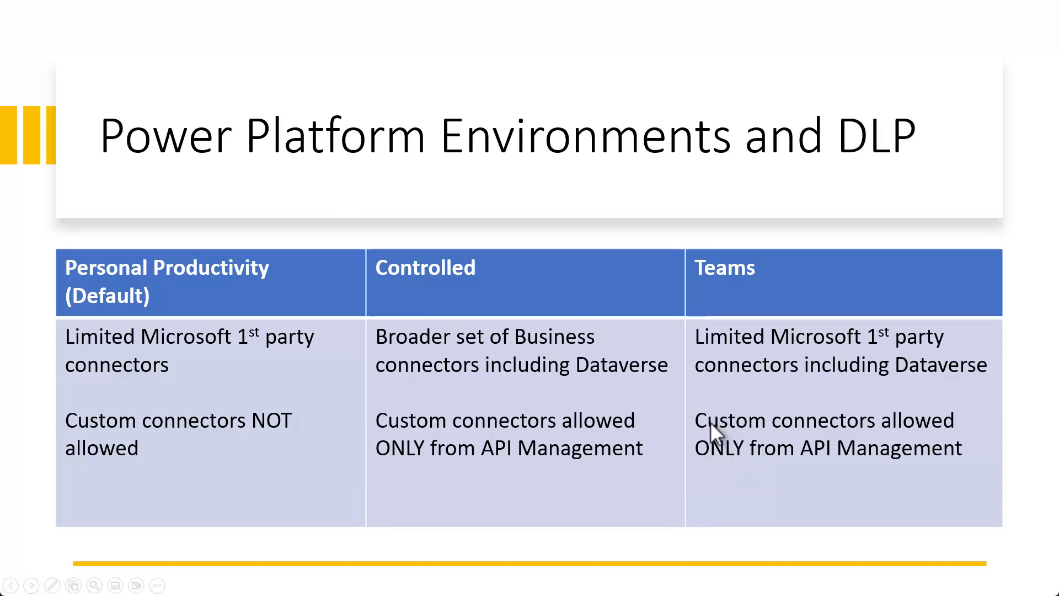
- Switch to the Power Platform admin center and review the custom connector patterns of the Governed Environments data policy
key(alt+Tab)
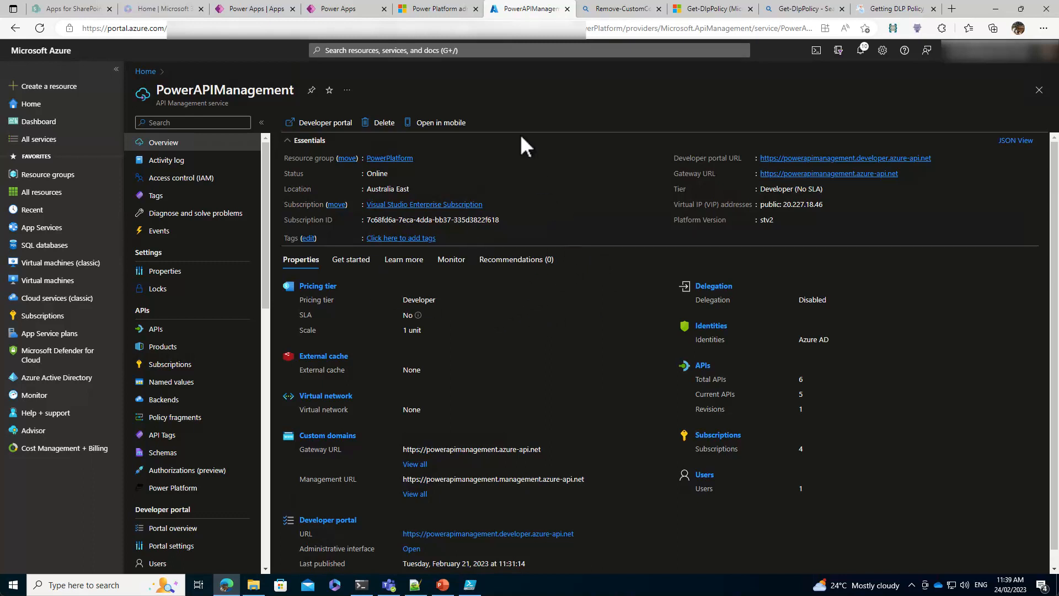
click(433, 9)
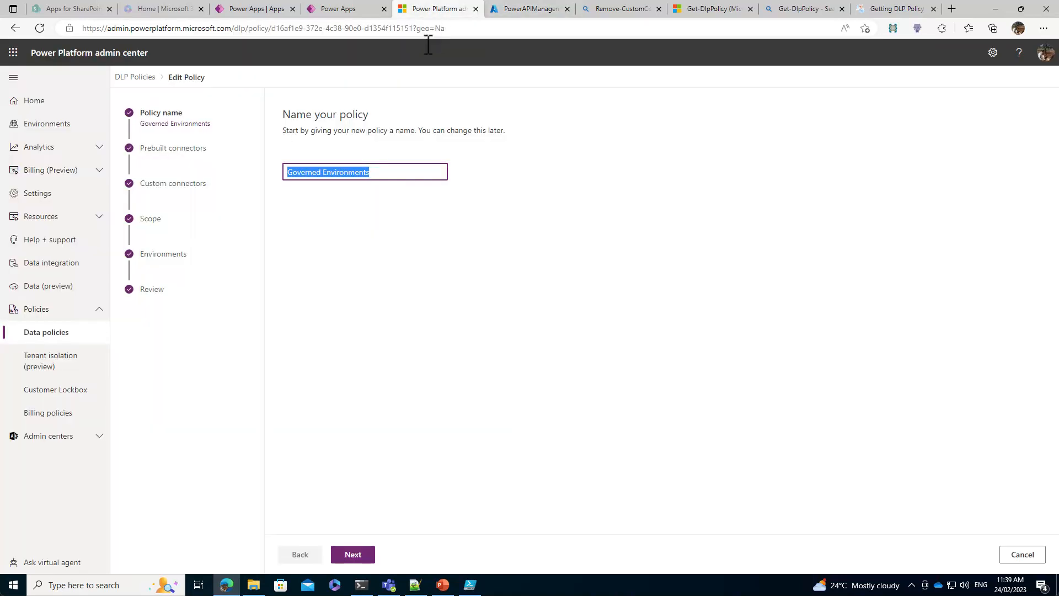
click(177, 188)
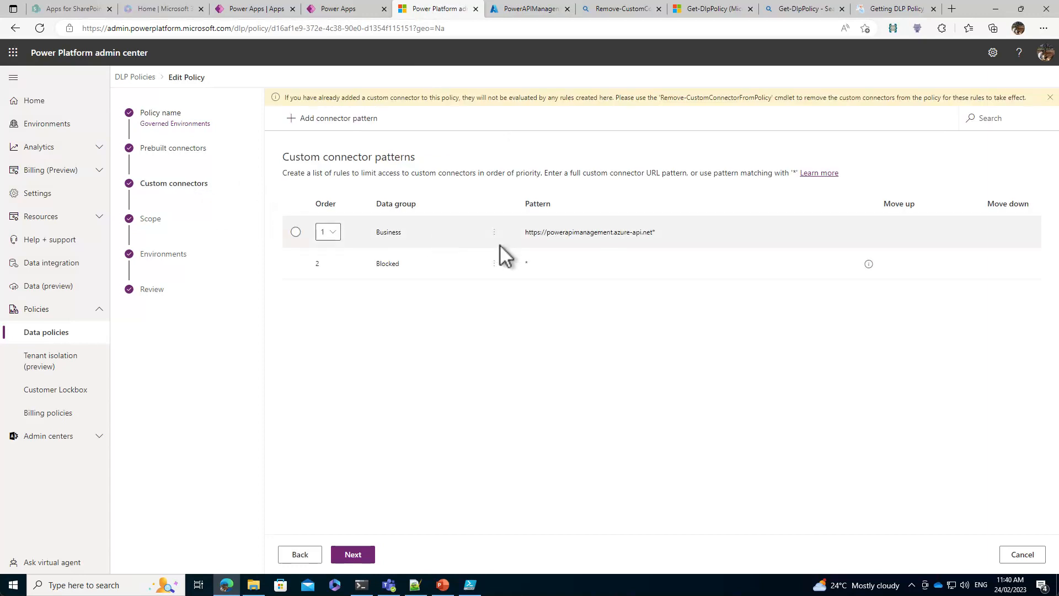